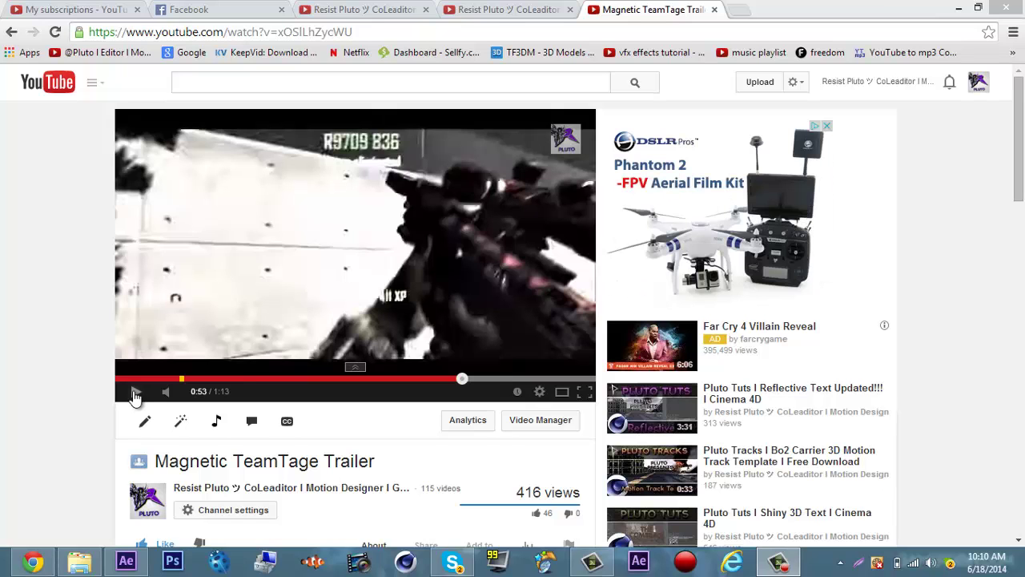
Step: Resume the Magnetic TeamTage Trailer from 0:53 and pause it at 1:00
left_click(137, 394)
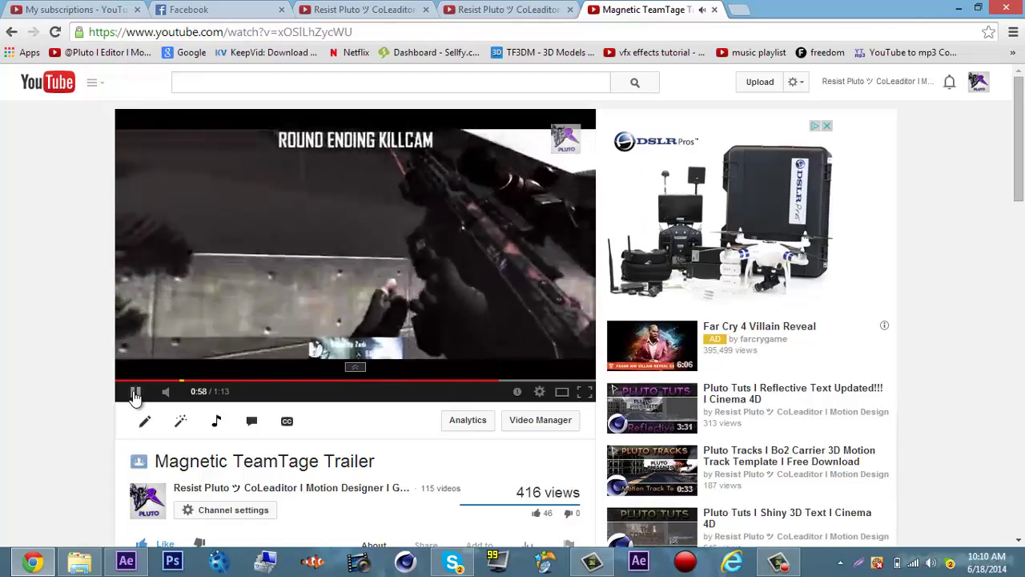
left_click(135, 394)
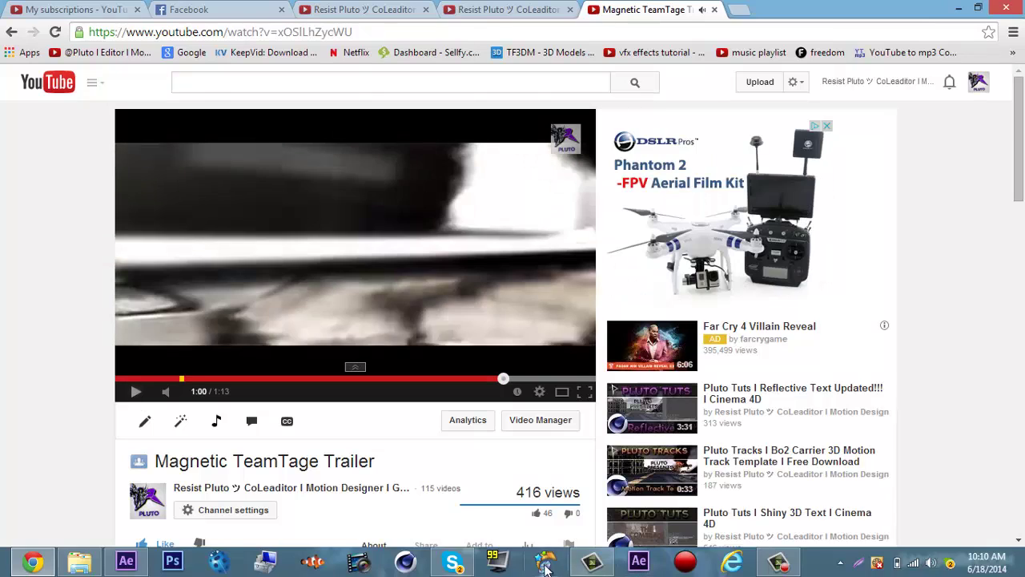
Step: Switch to After Effects and RAM-preview the Dubstep composition's Twixtor clip once, then stop it
left_click(126, 560)
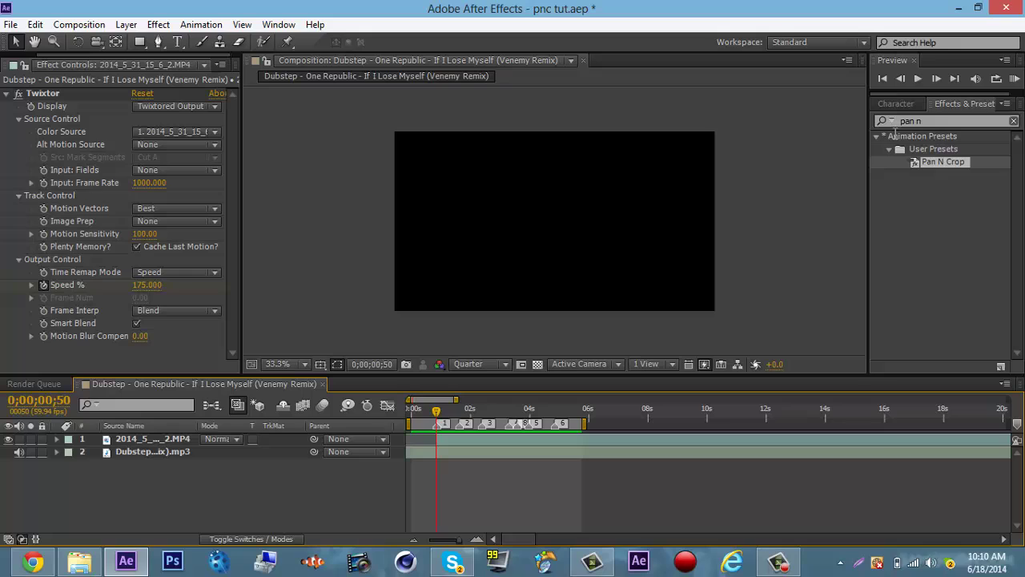
left_click(1015, 80)
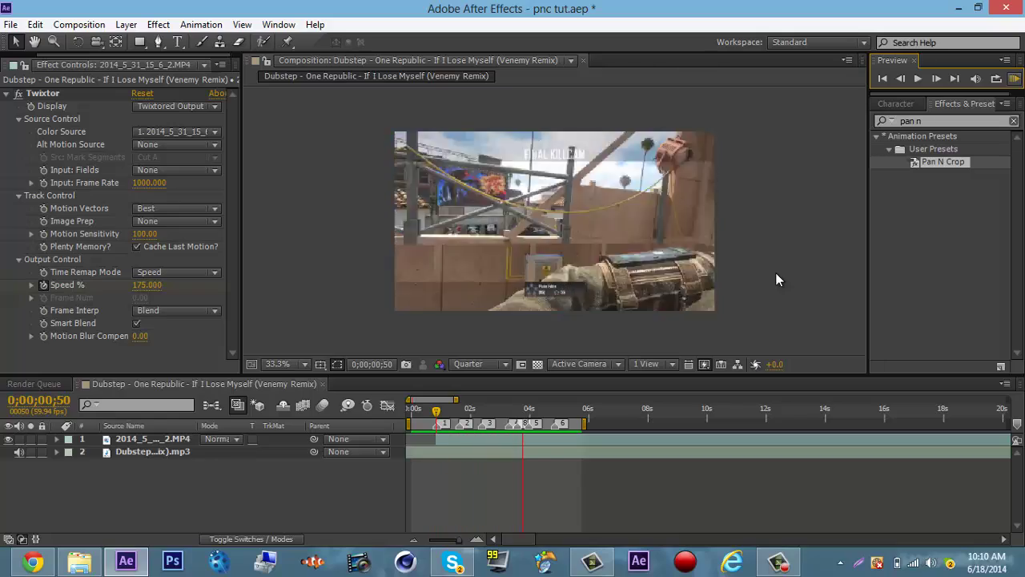
left_click(576, 404)
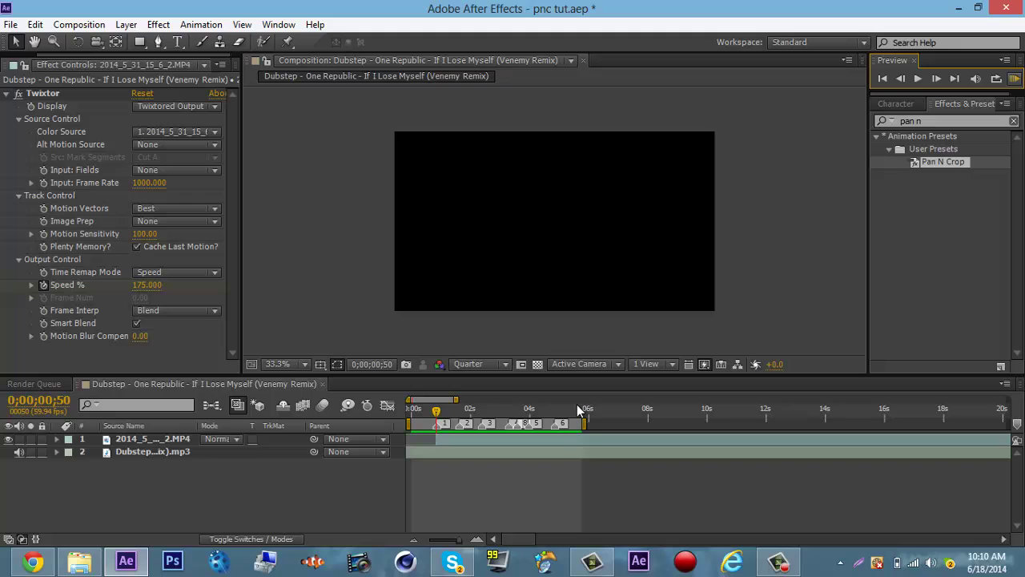
Step: Add a new adjustment layer above the footage from the timeline's New menu
right_click(362, 485)
mouse_move(477, 329)
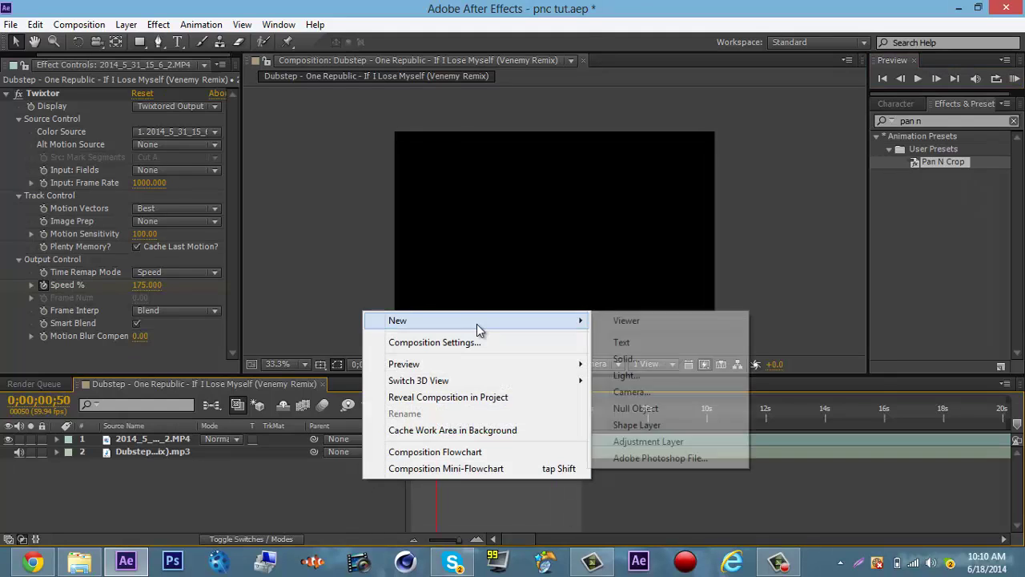
left_click(671, 441)
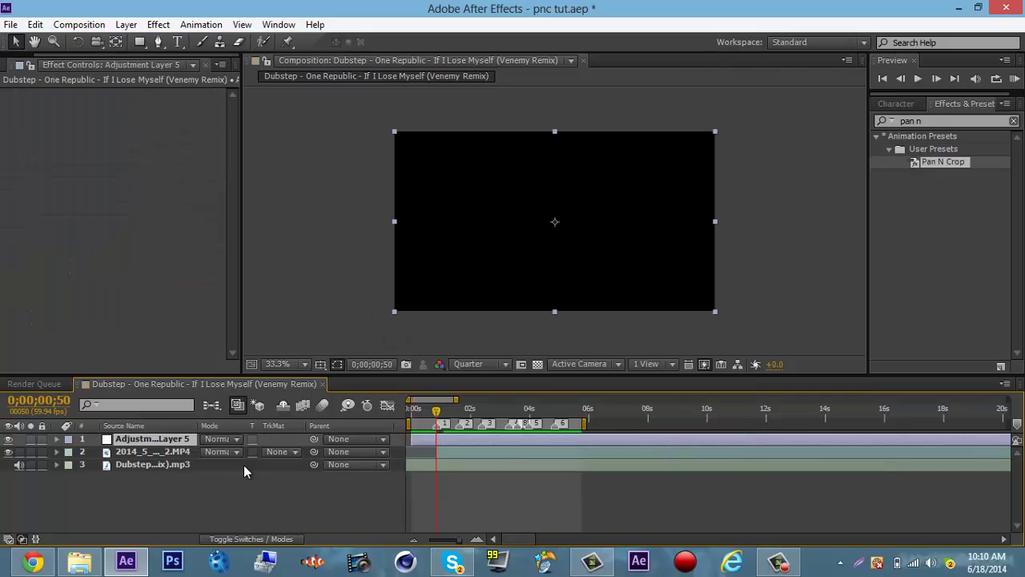
left_click(778, 560)
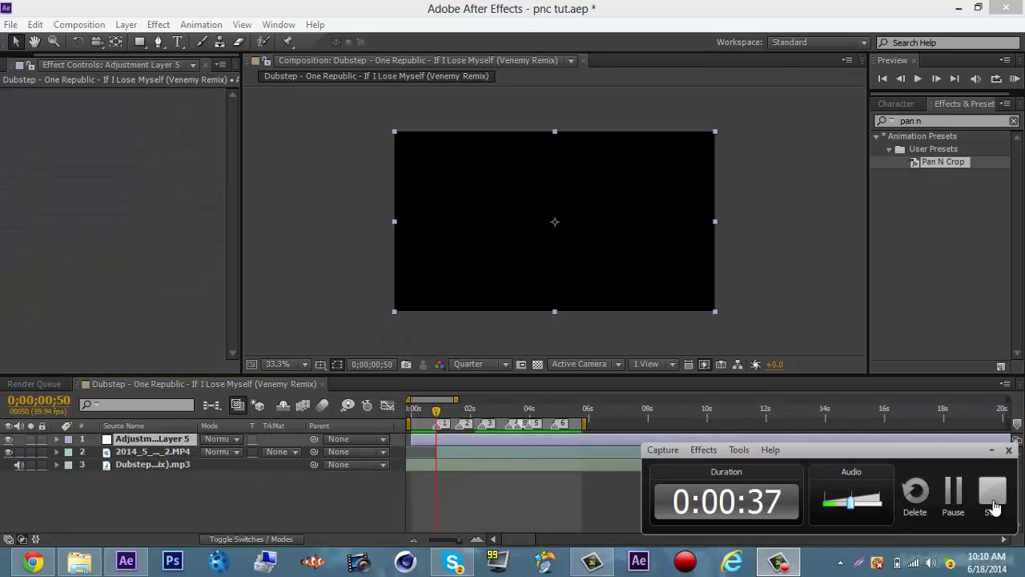
left_click(965, 499)
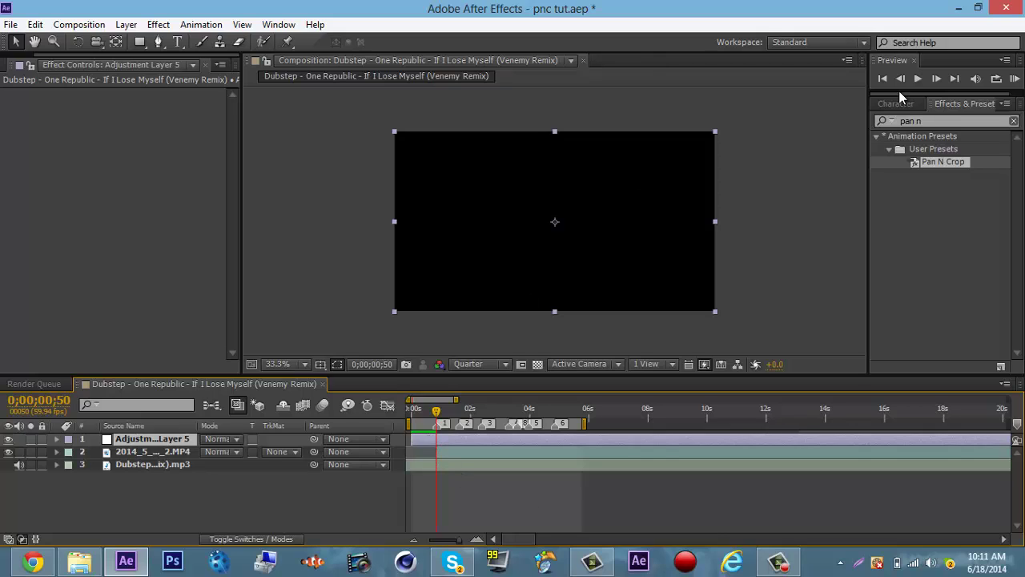
Step: Search 'transform' in Effects & Presets and apply Transform to the adjustment layer
left_click(929, 120)
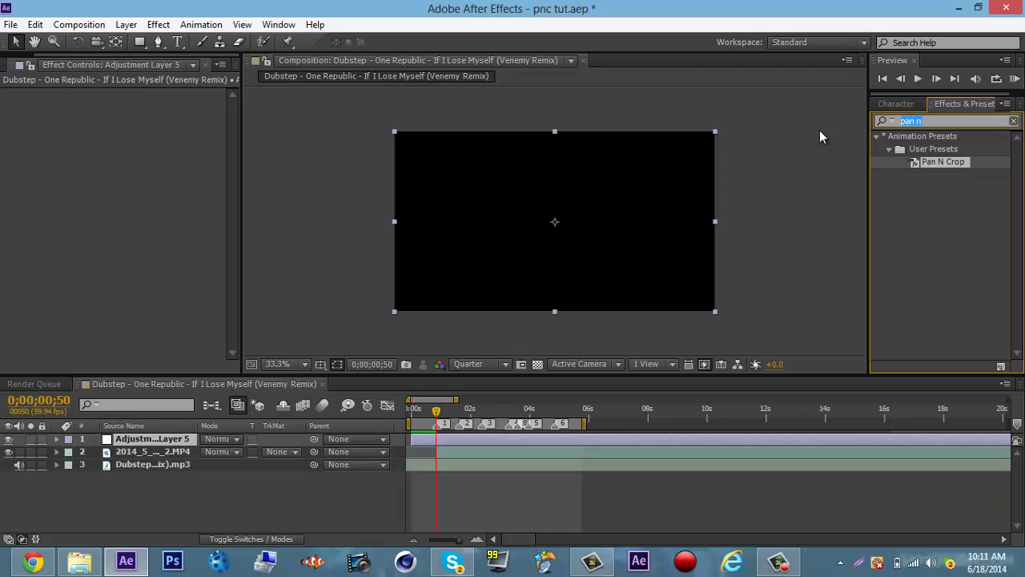
type("tranf")
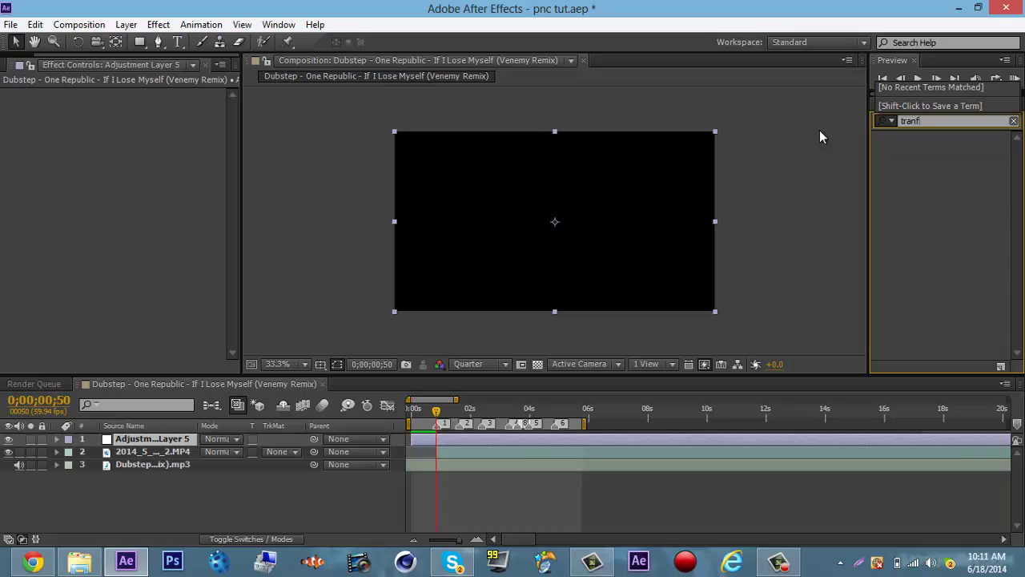
key("BackSpace")
type("sfor")
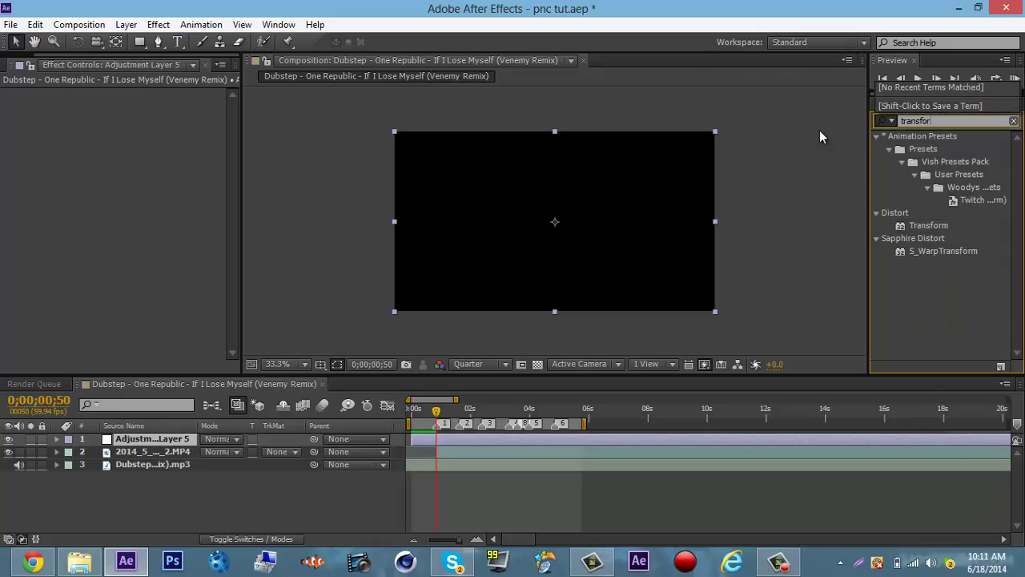
left_click_drag(928, 225, 500, 441)
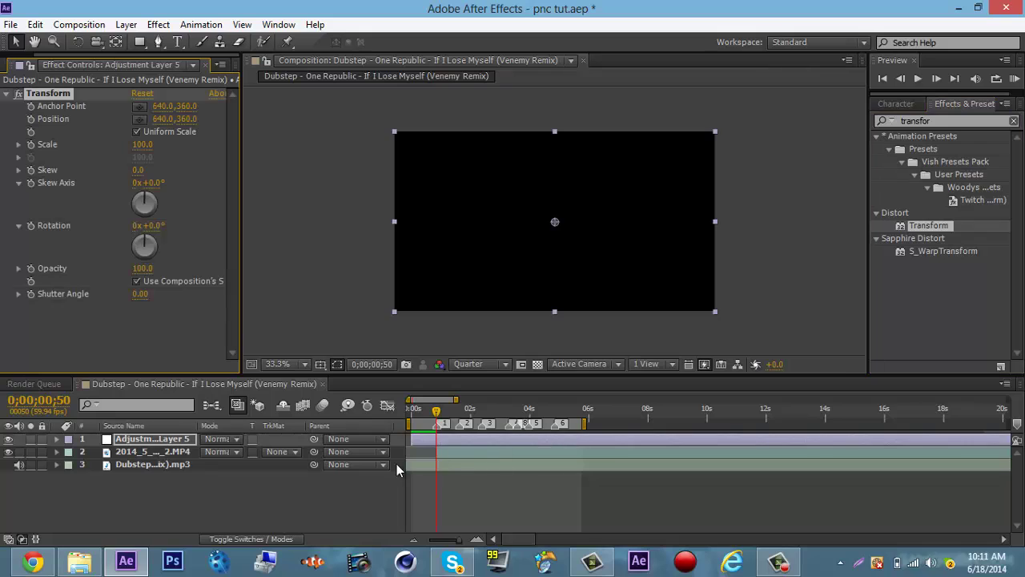
Step: Zoom the timeline in and place the playhead three frames before the first sync marker
left_click(477, 538)
left_click(496, 539)
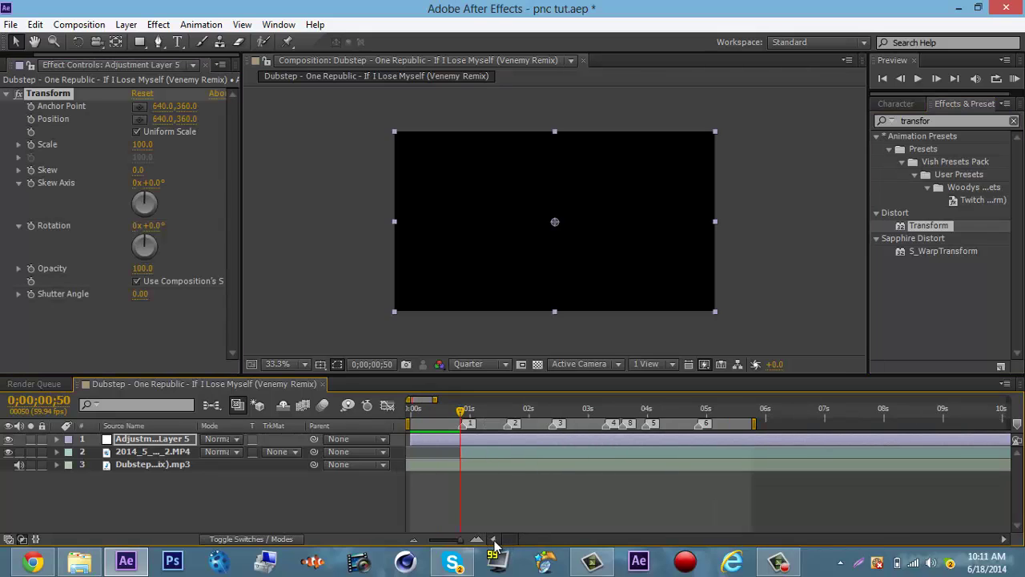
left_click(477, 539)
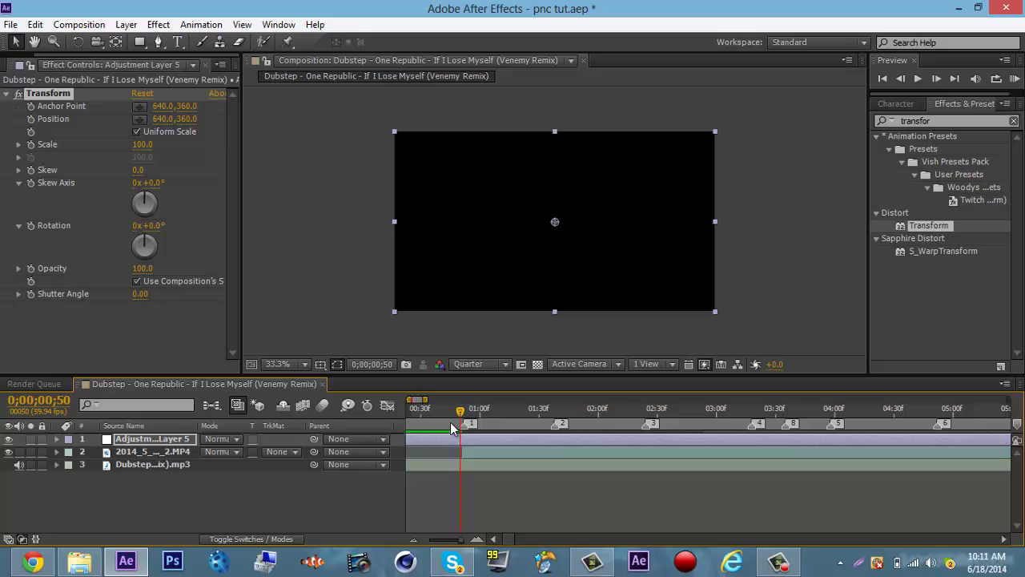
left_click_drag(461, 411, 463, 412)
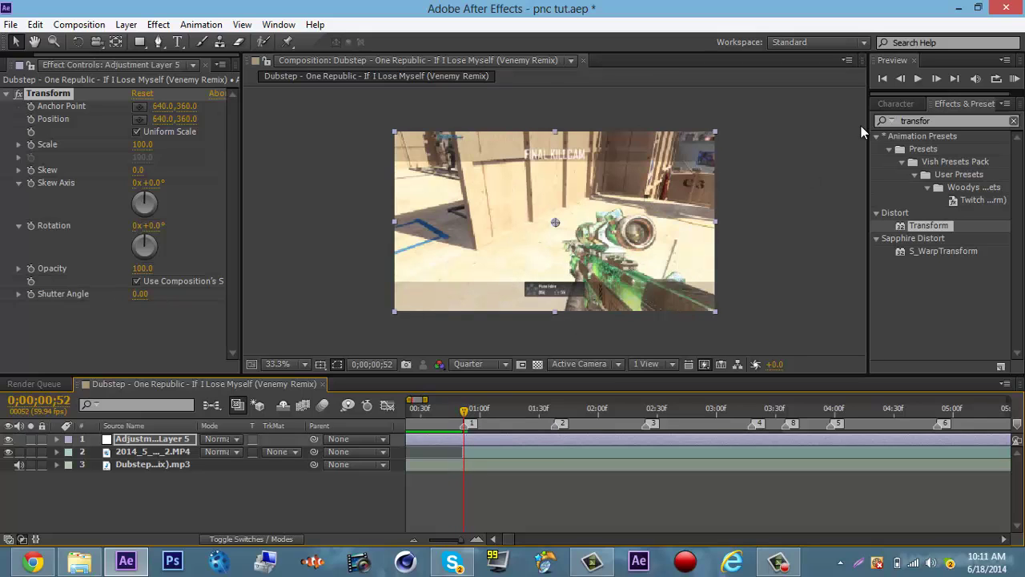
left_click(900, 78)
left_click(901, 79)
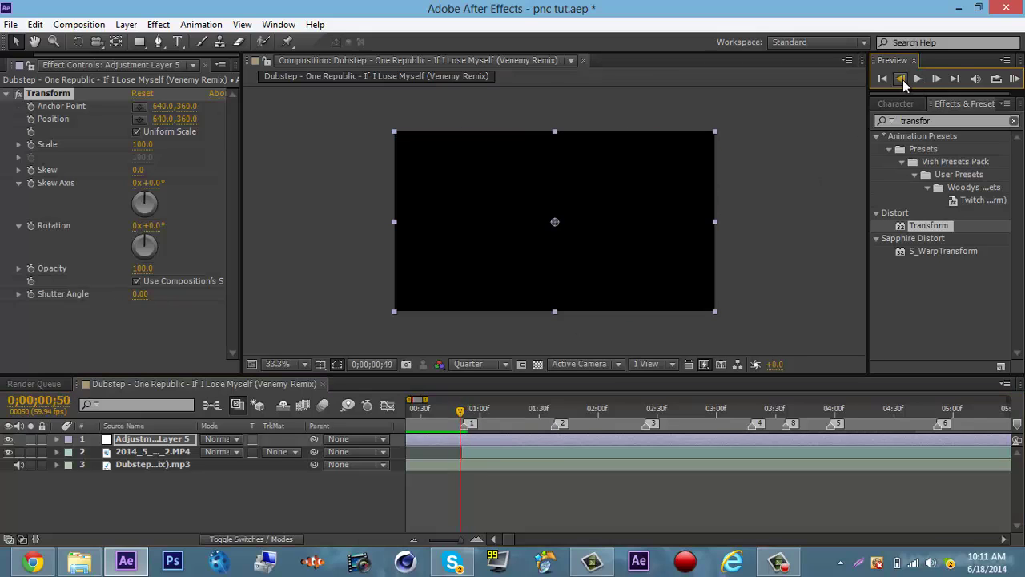
left_click(900, 79)
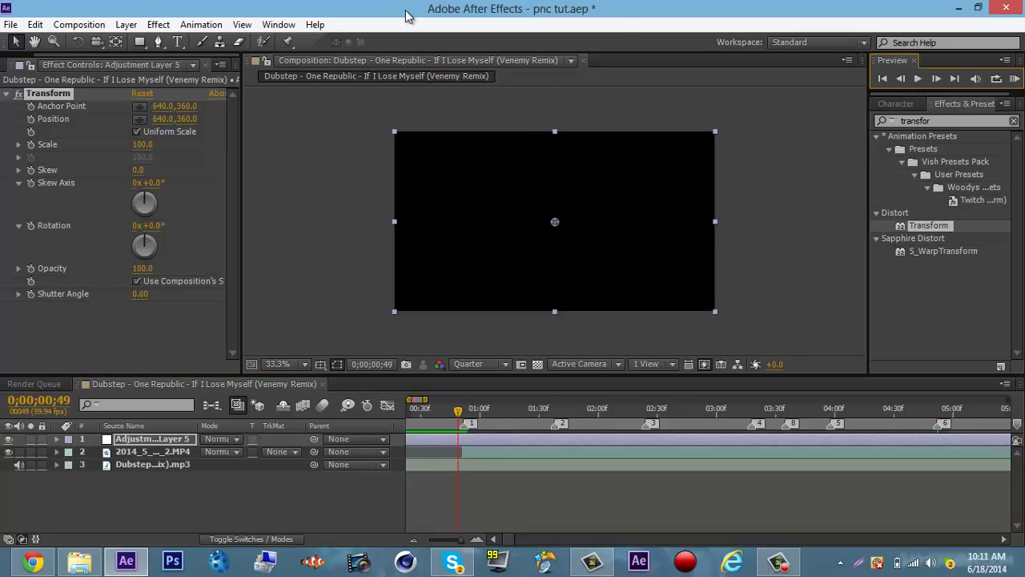
Step: Keyframe Transform Scale at 100, then set Scale to 122 at the first marker
left_click(31, 145)
key("u")
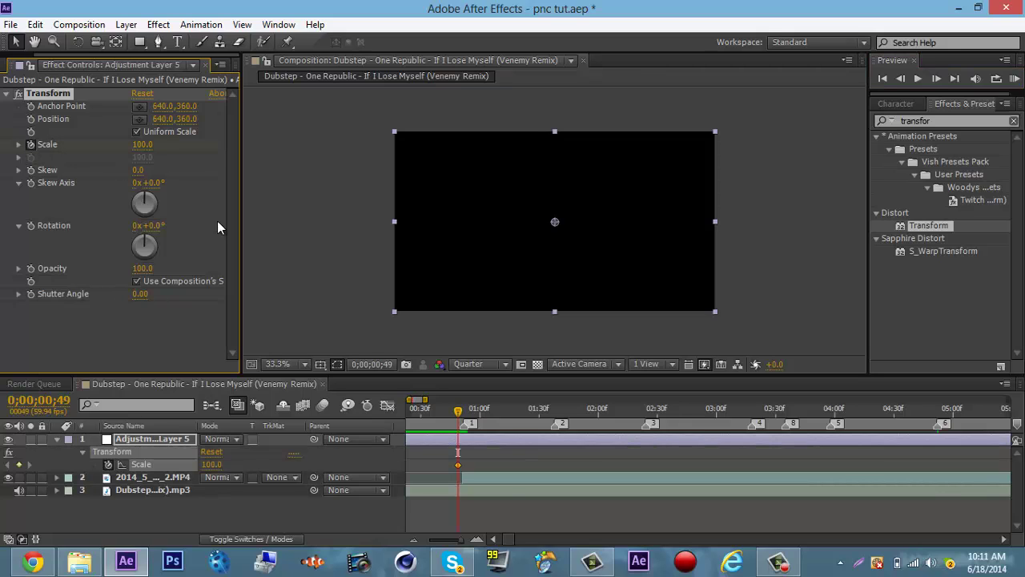
left_click(462, 413)
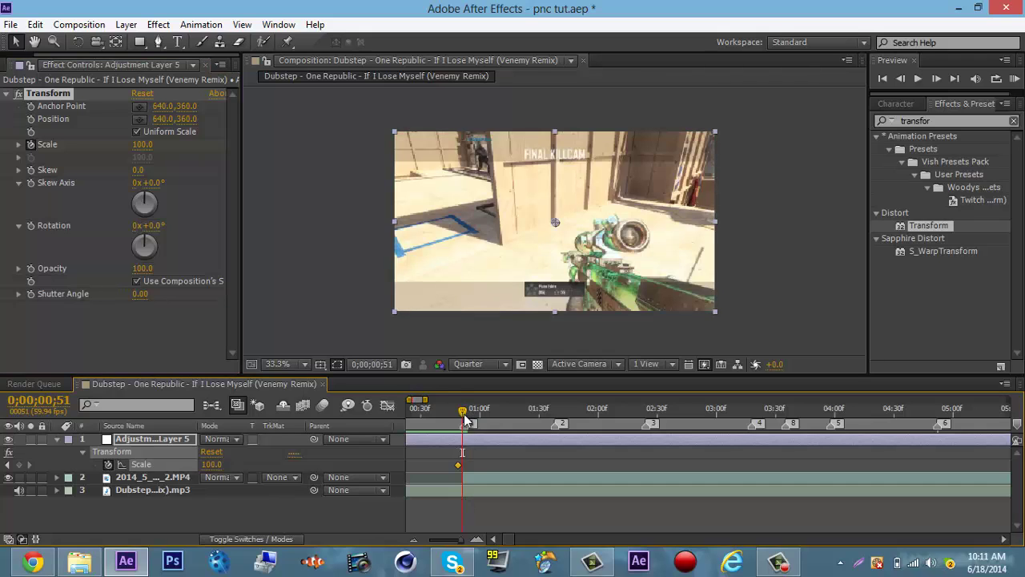
left_click(464, 415)
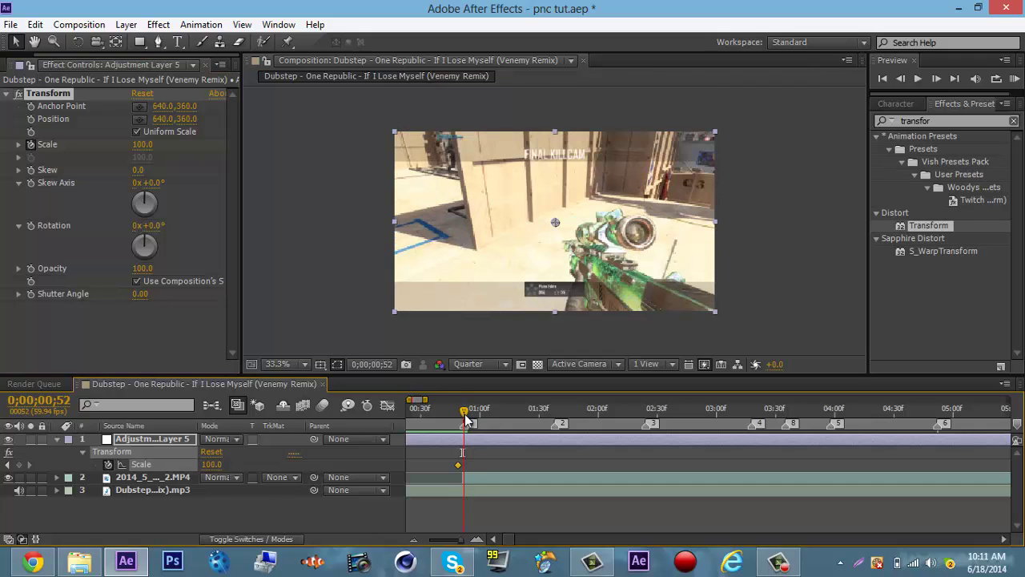
left_click(212, 464)
type("122")
key("Return")
left_click(553, 409)
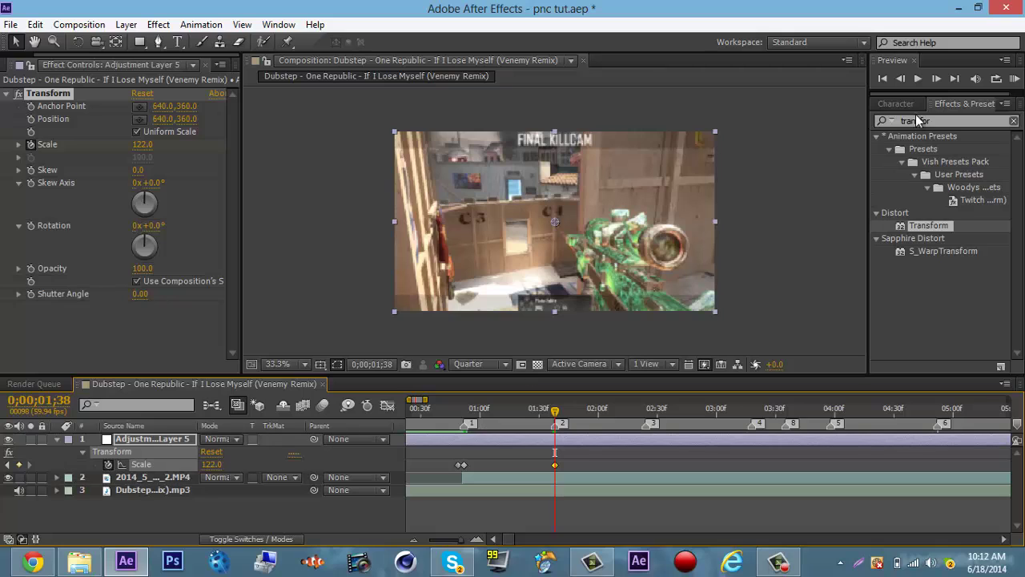
Step: Key Scale 103 a few frames before the second marker and add a keyframe at the third marker
left_click(906, 77)
left_click(905, 77)
left_click(905, 77)
left_click(905, 77)
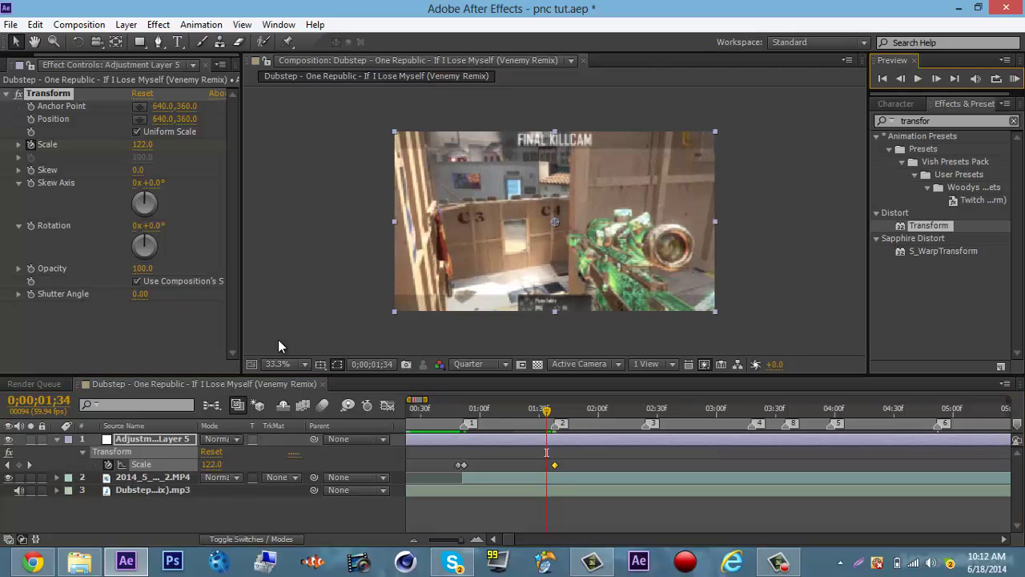
left_click(204, 464)
type("103")
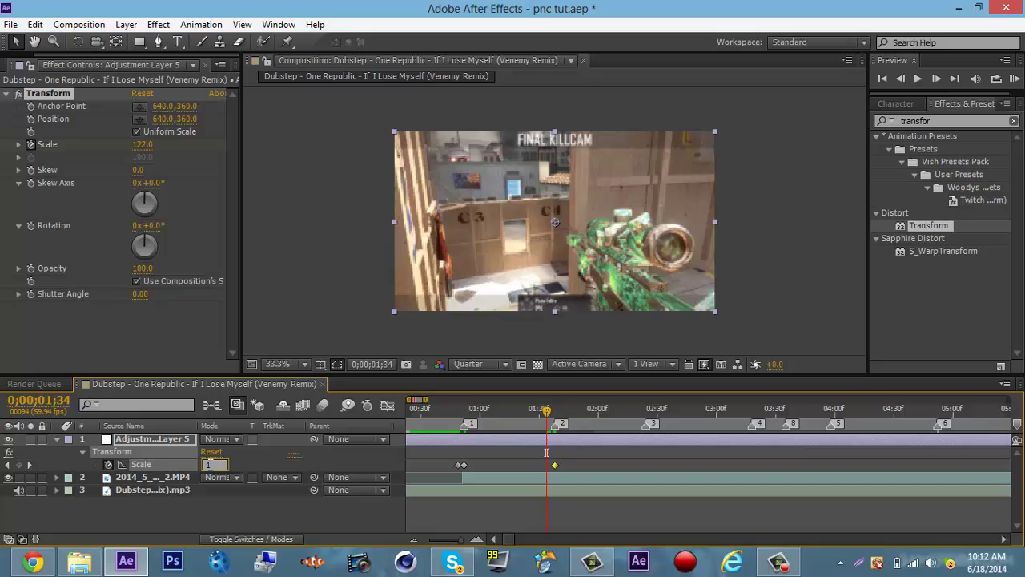
key("Return")
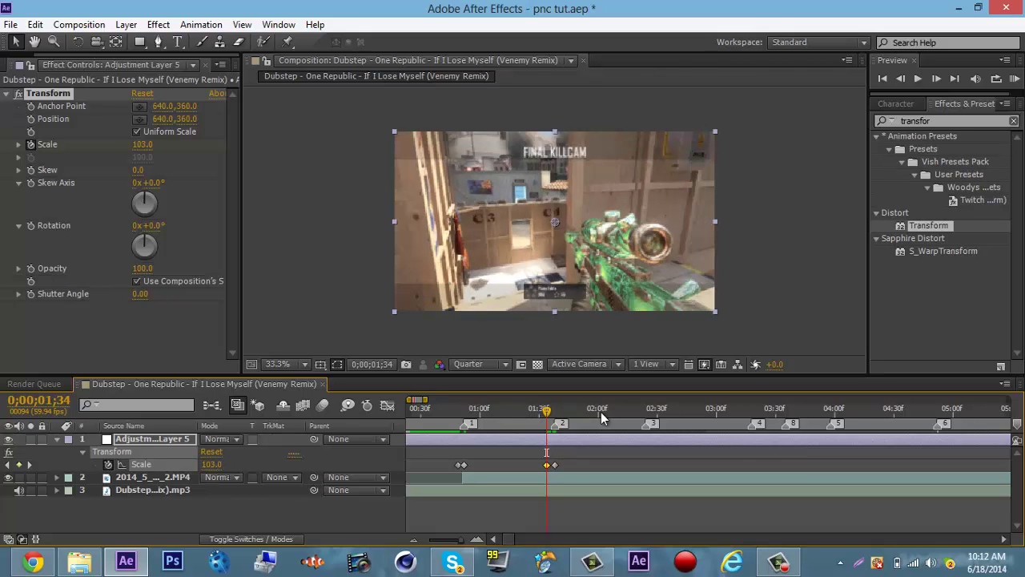
left_click_drag(626, 408, 645, 407)
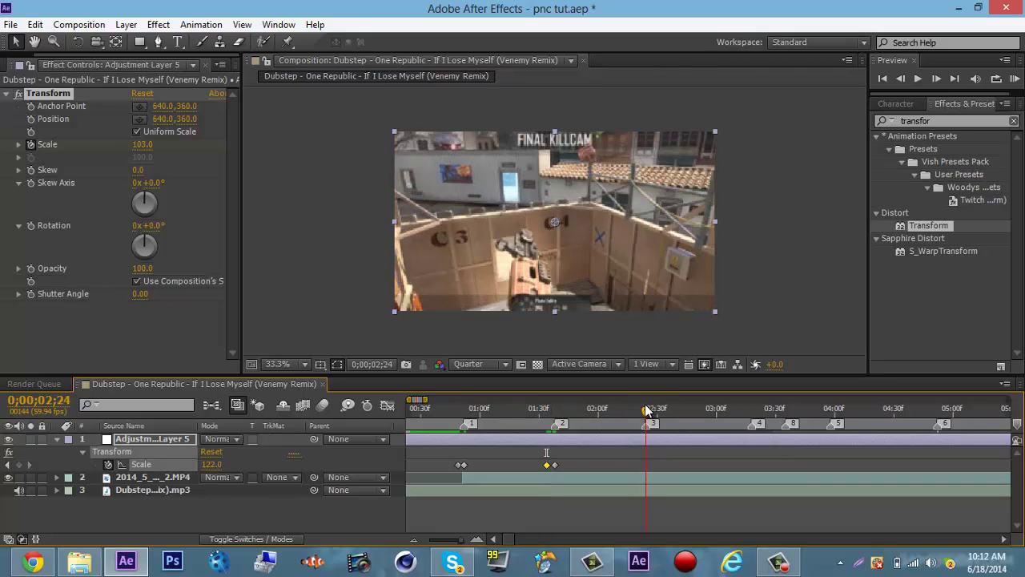
left_click(18, 465)
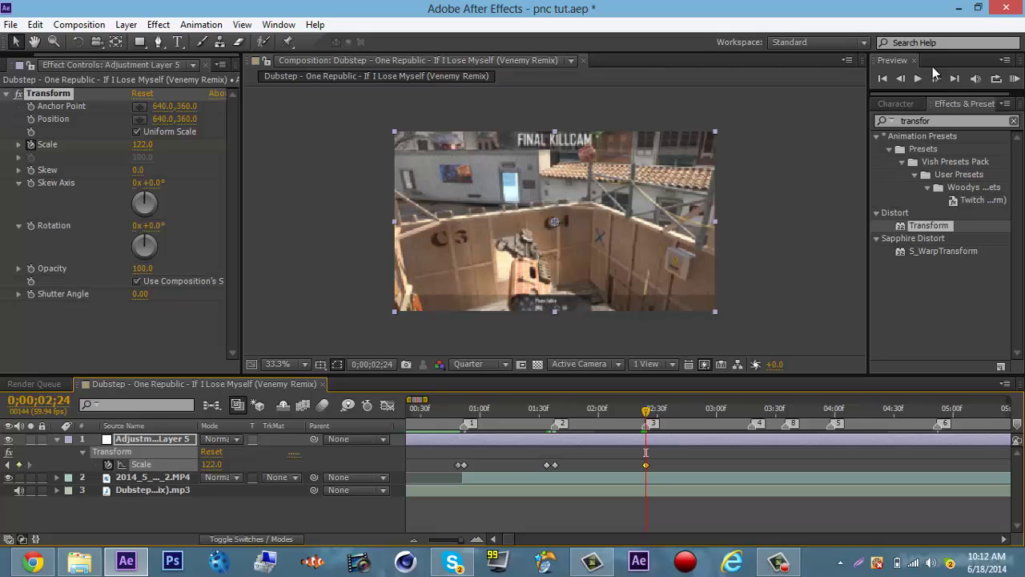
Step: Key Scale 103 two frames before the beat, then add a Scale keyframe at the next marker
left_click(900, 78)
left_click(900, 79)
left_click(900, 79)
left_click(900, 78)
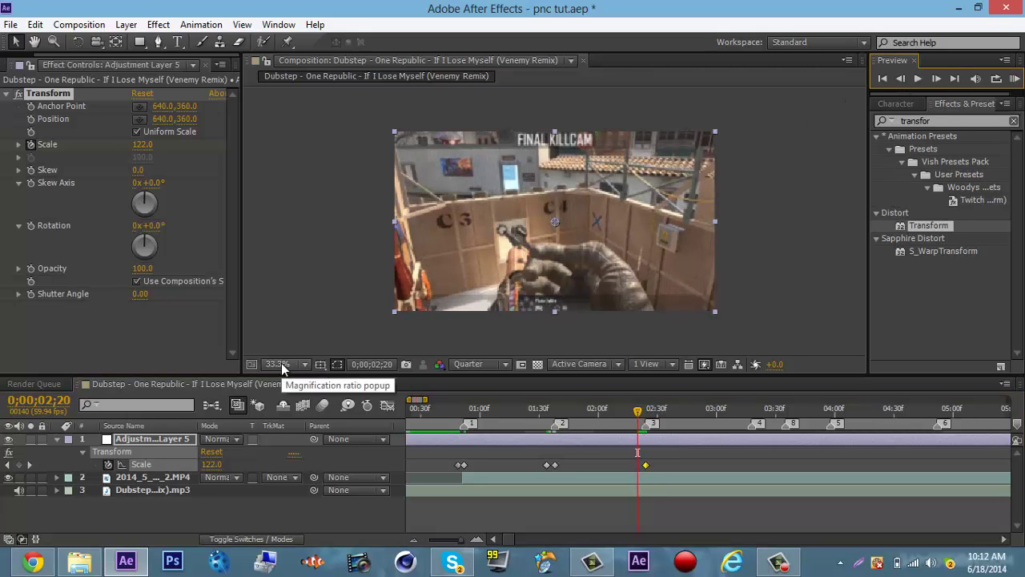
left_click(216, 465)
type("103")
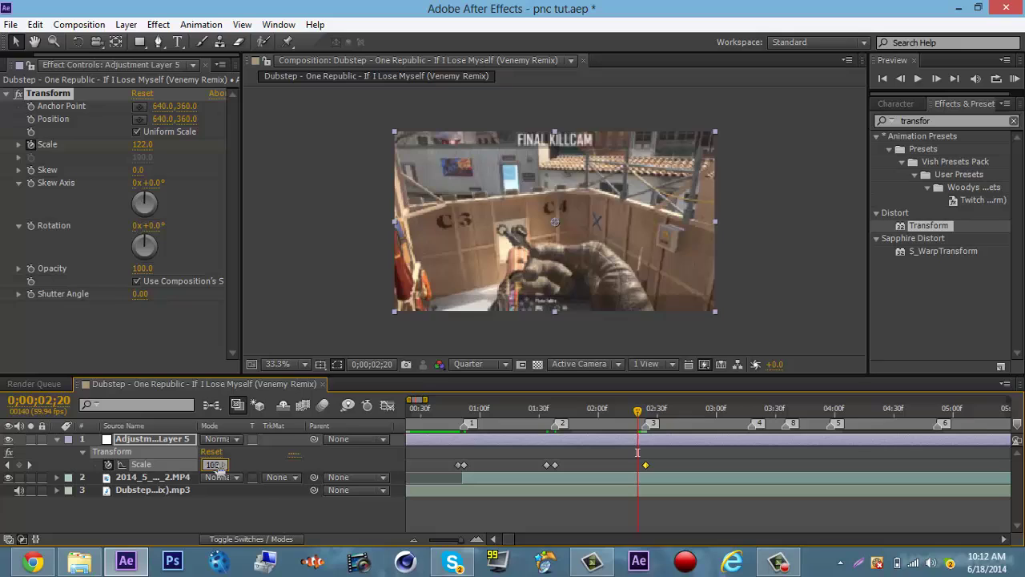
key("Return")
left_click(752, 409)
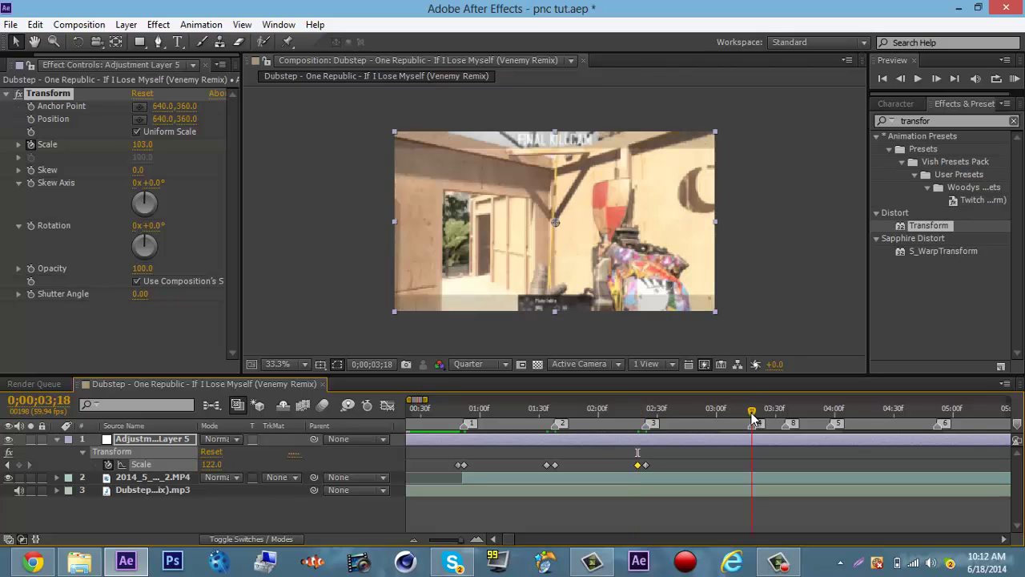
left_click(19, 465)
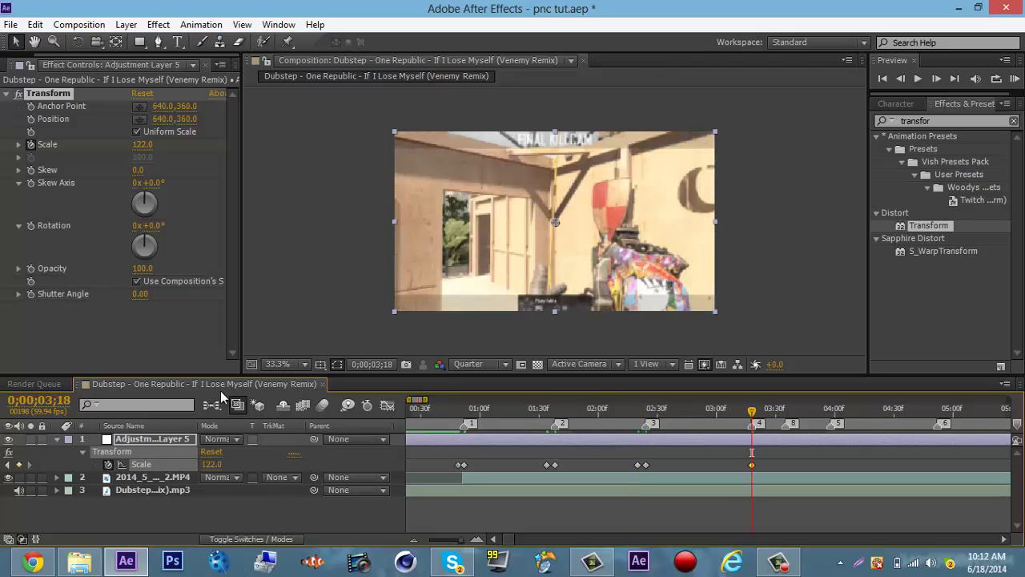
Step: Key Scale 103 a few frames before that marker
left_click(747, 410)
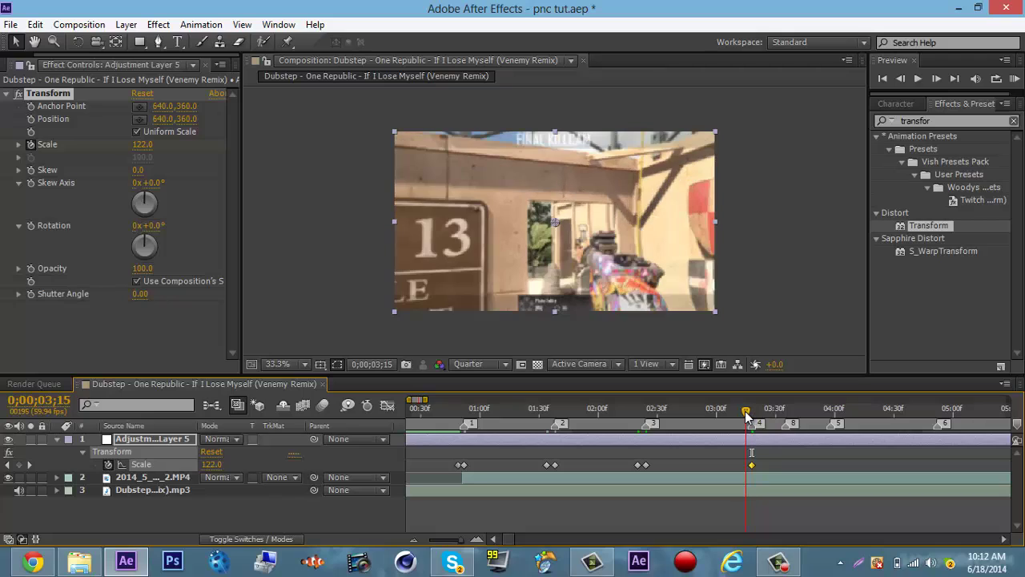
left_click(745, 410)
left_click(212, 465)
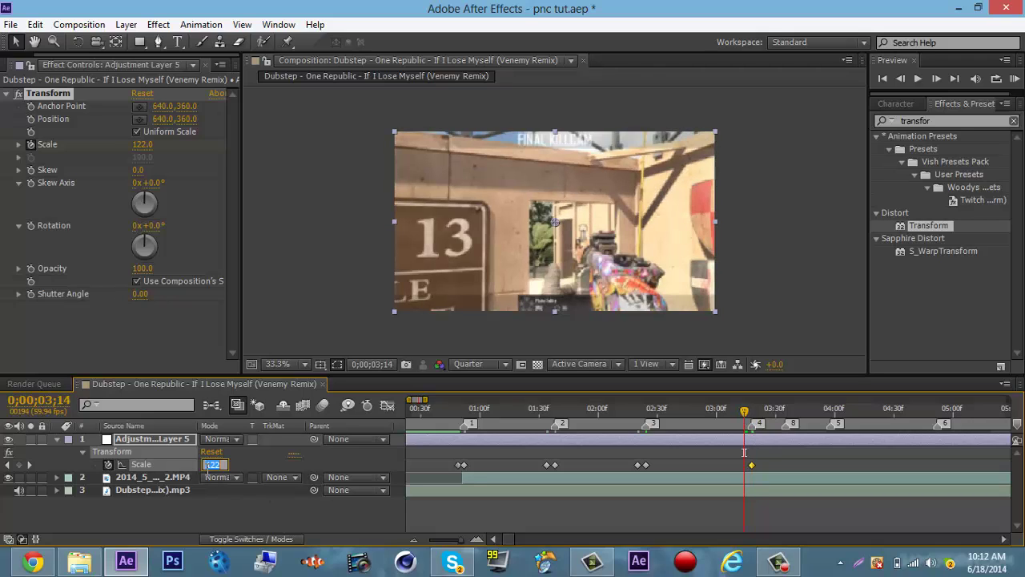
type("103")
key("Return")
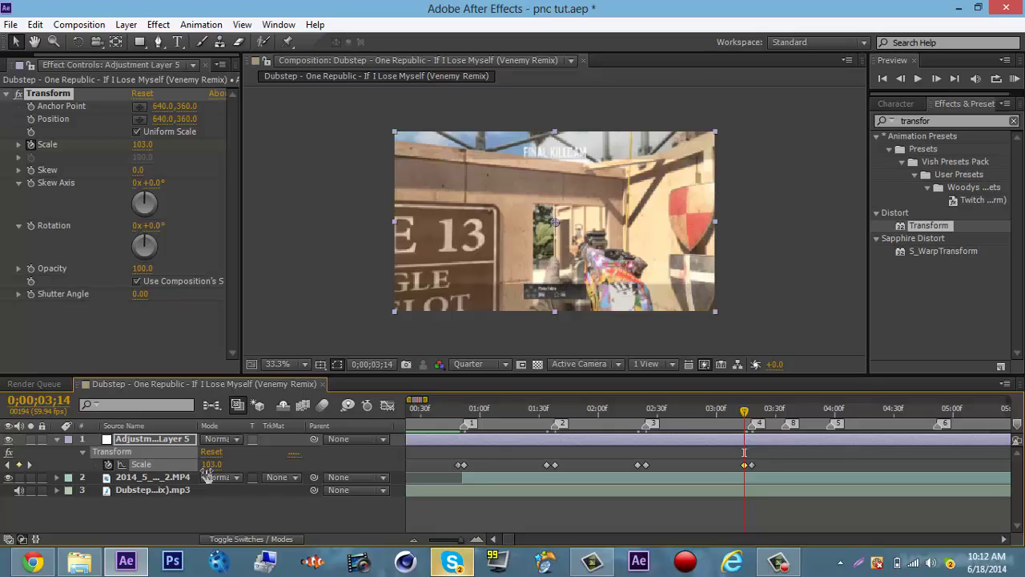
Step: Key Scale 114 at the next sync marker and 103 two frames before it
left_click(516, 543)
left_click(517, 543)
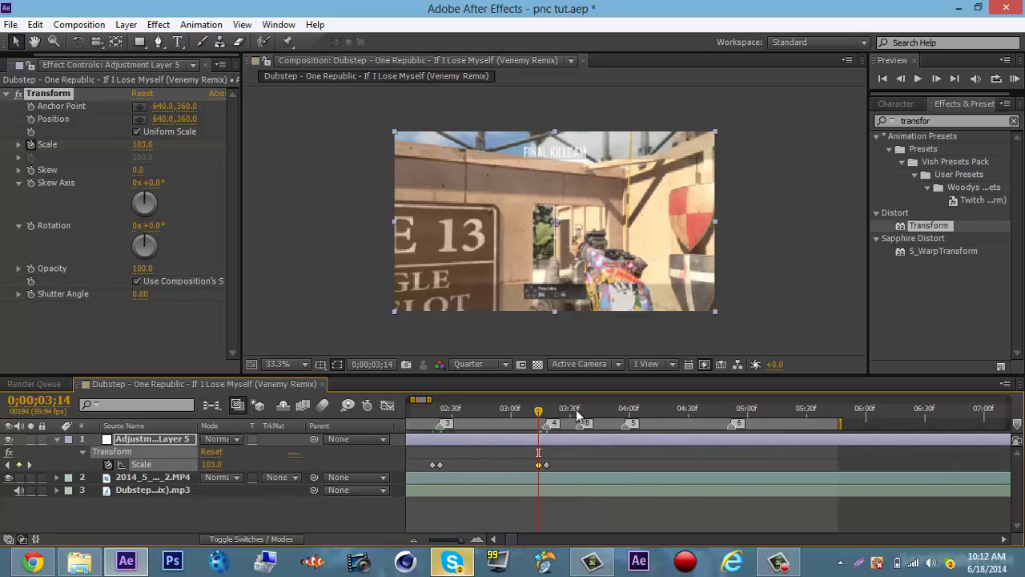
left_click(580, 410)
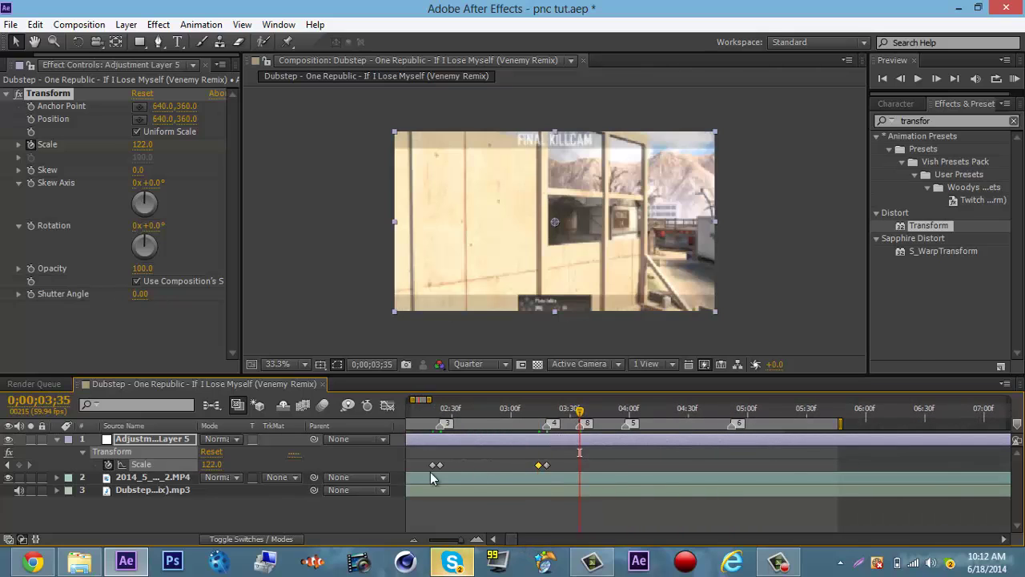
left_click(212, 464)
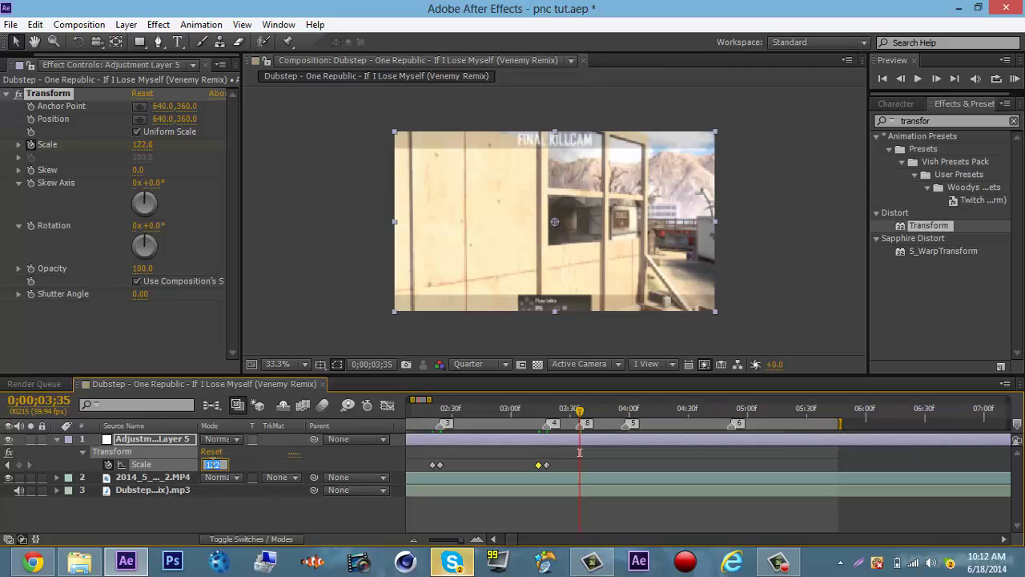
type("14")
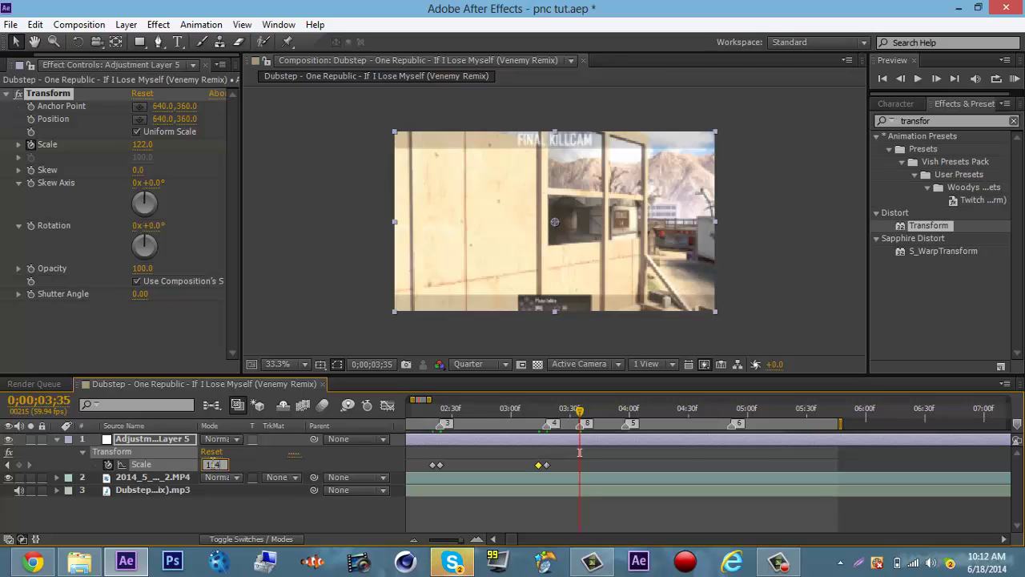
type("14")
key("Return")
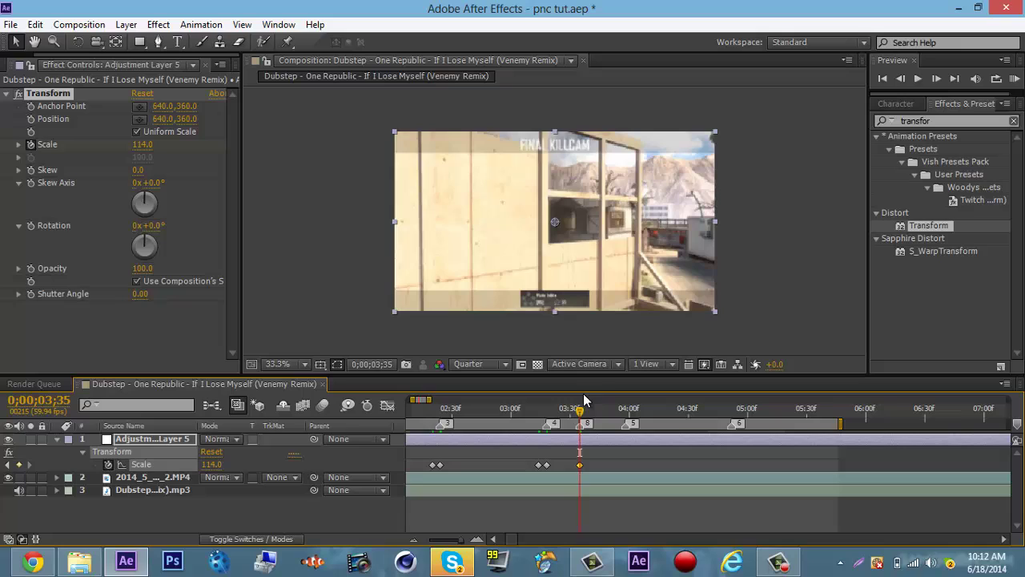
left_click(904, 77)
left_click(906, 76)
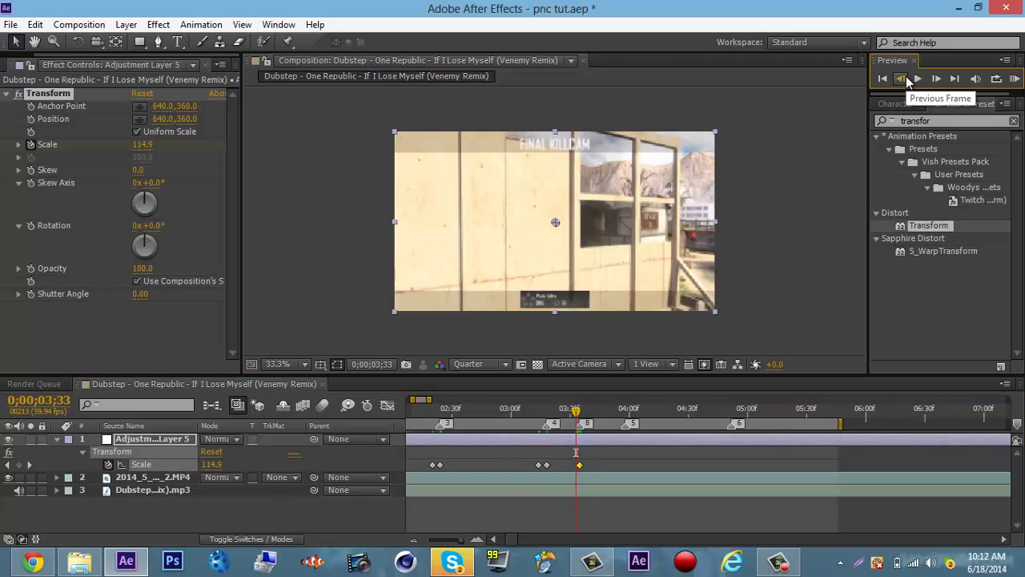
left_click(218, 466)
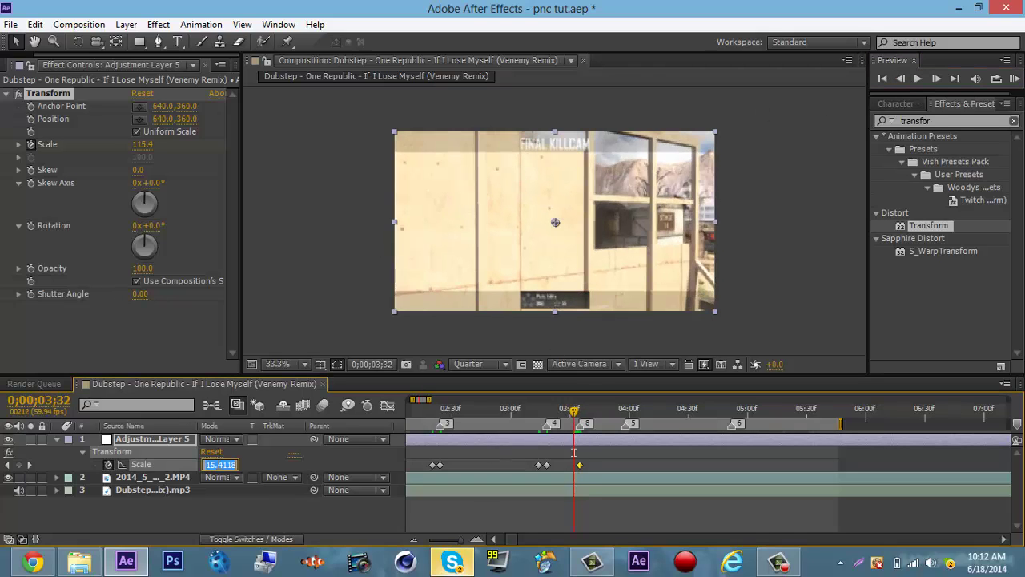
type("103")
key("Return")
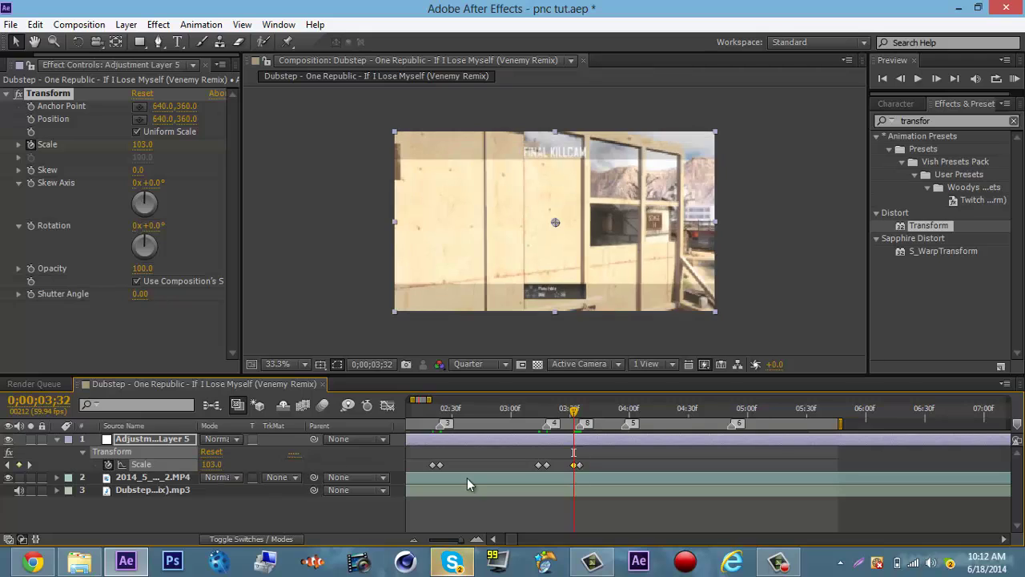
Step: Key Scale 116 at the following marker with a lower dip keyframe a few frames earlier
left_click(625, 412)
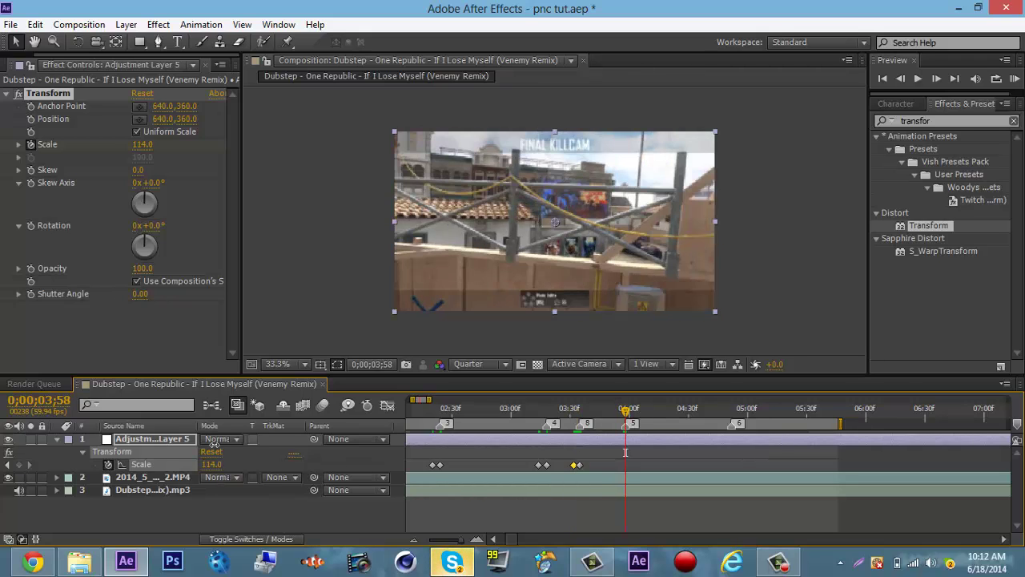
left_click(205, 467)
type("1")
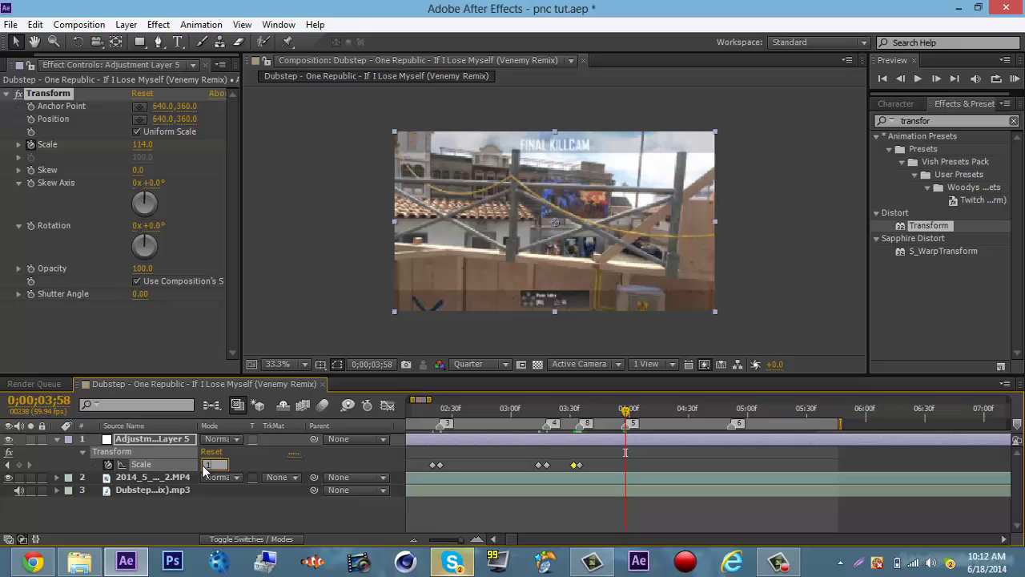
type("16")
key("Return")
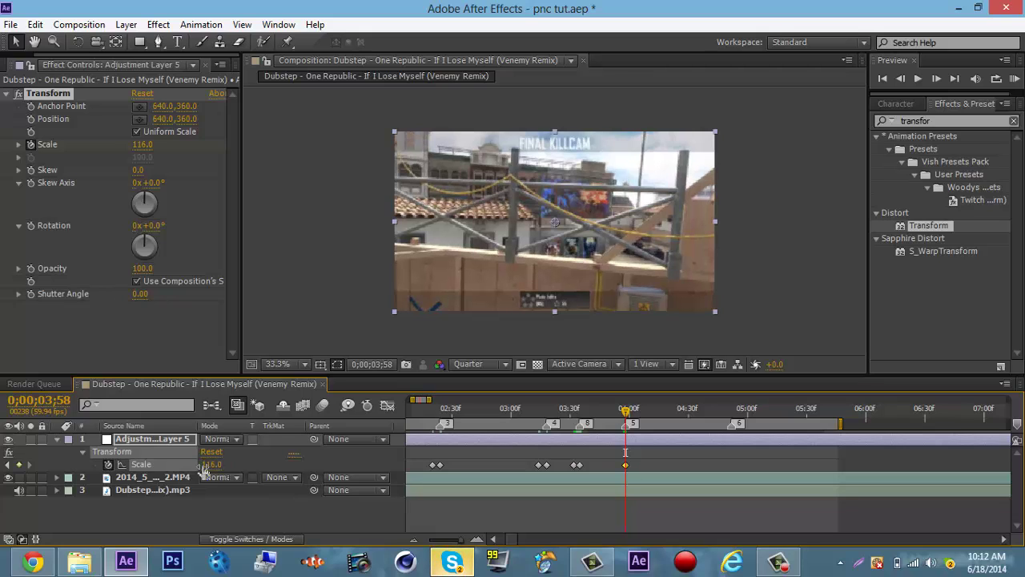
left_click(621, 413)
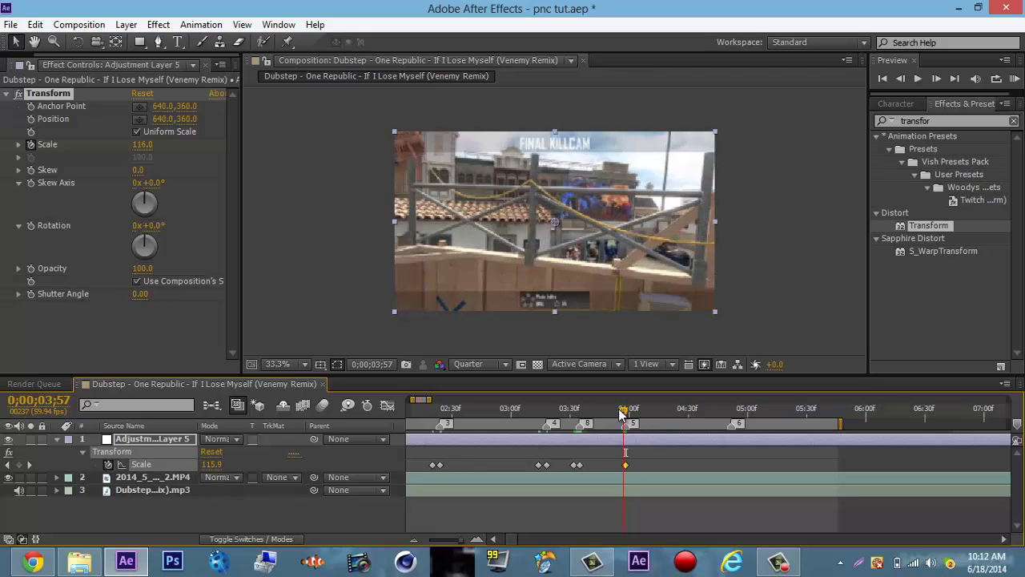
left_click(619, 413)
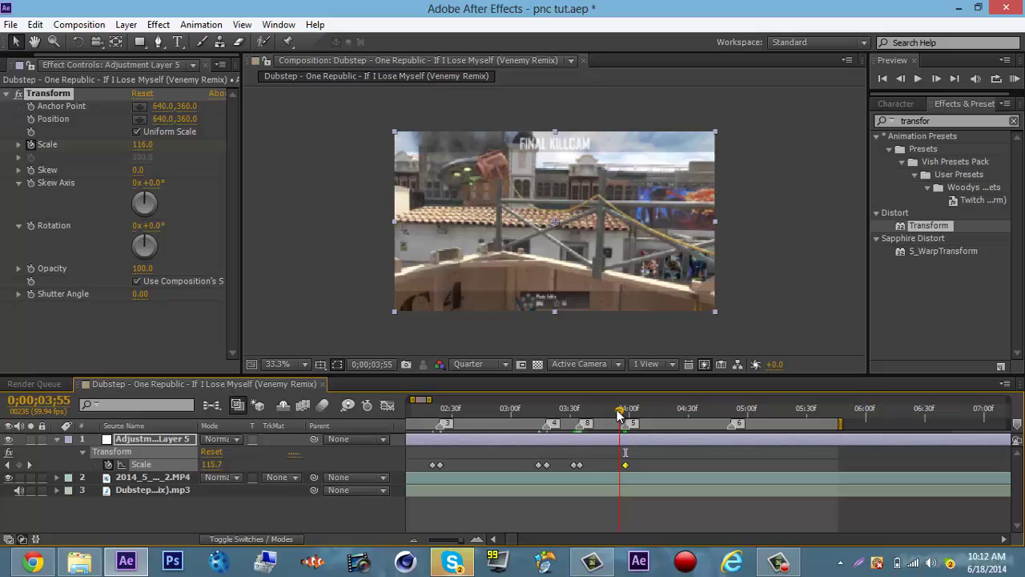
left_click(210, 465)
type("11")
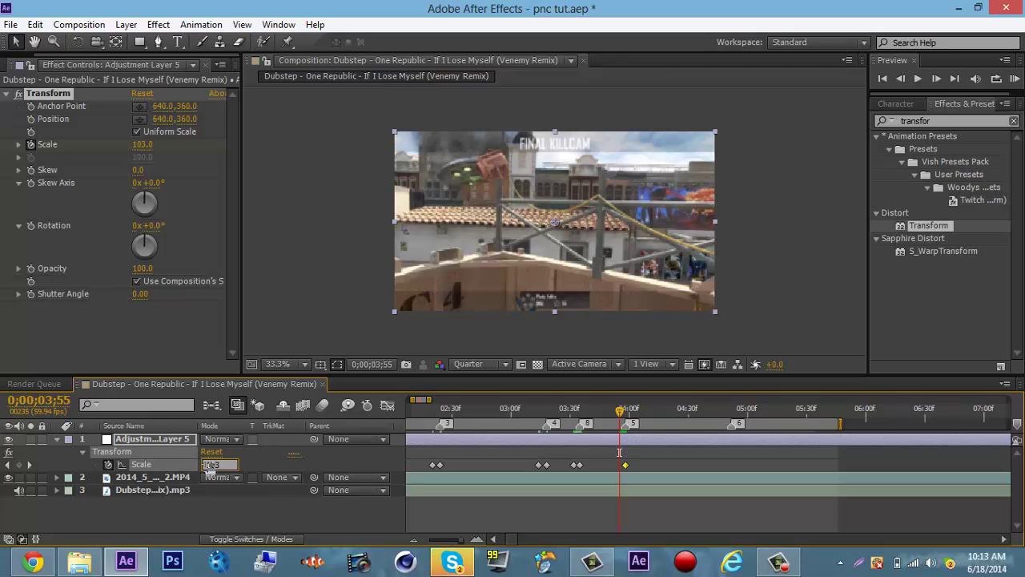
key("Return")
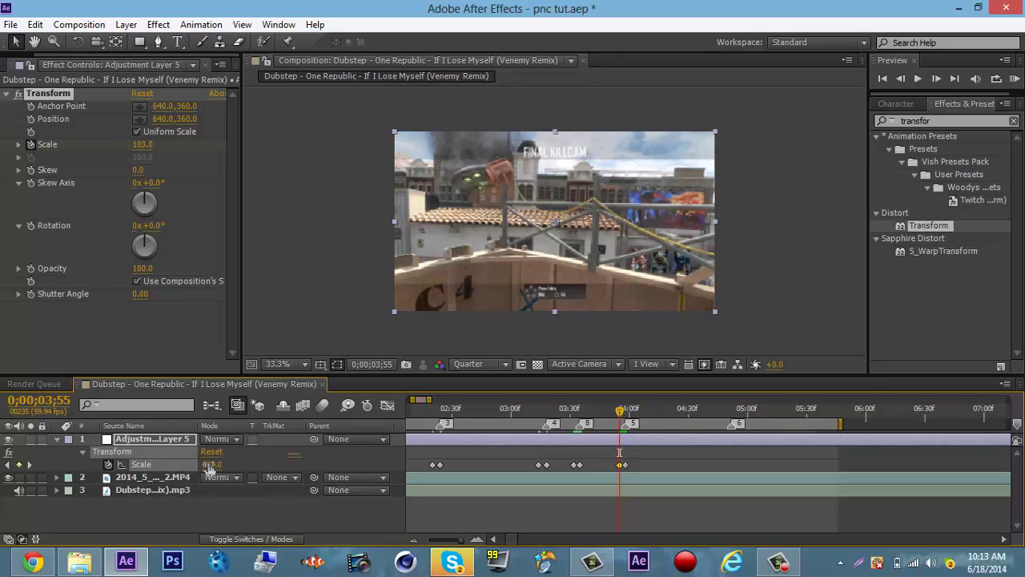
Step: Key Scale 130 at 0;00;04;52 and 103 at 0;00;04;43 before it
left_click(731, 410)
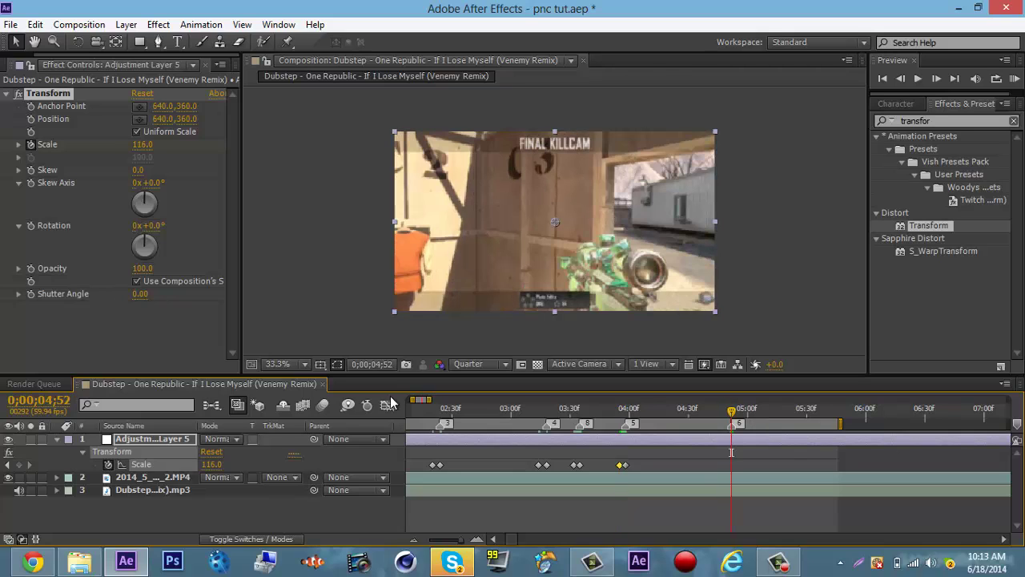
left_click(214, 464)
type("130")
key("Return")
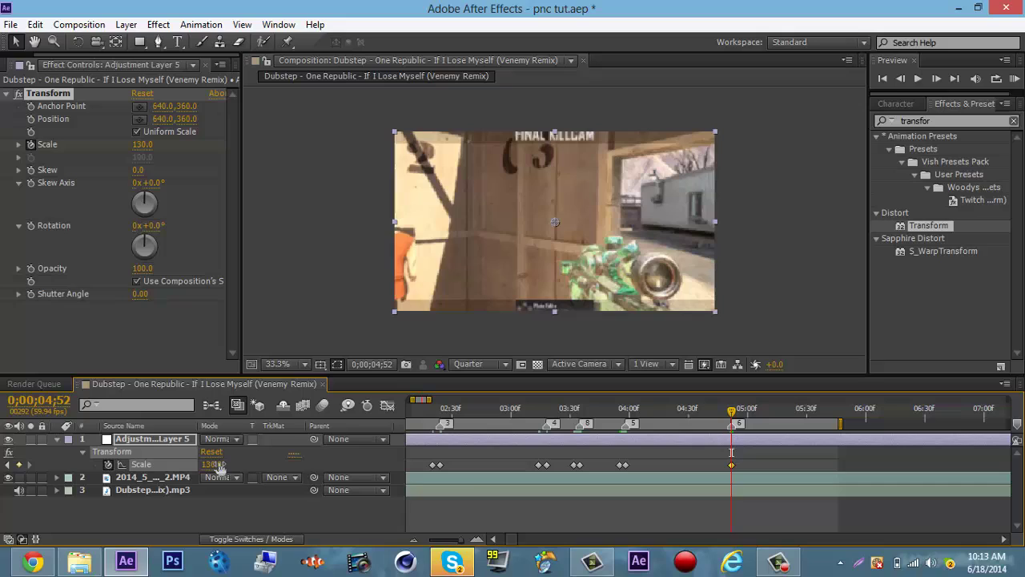
left_click(901, 79)
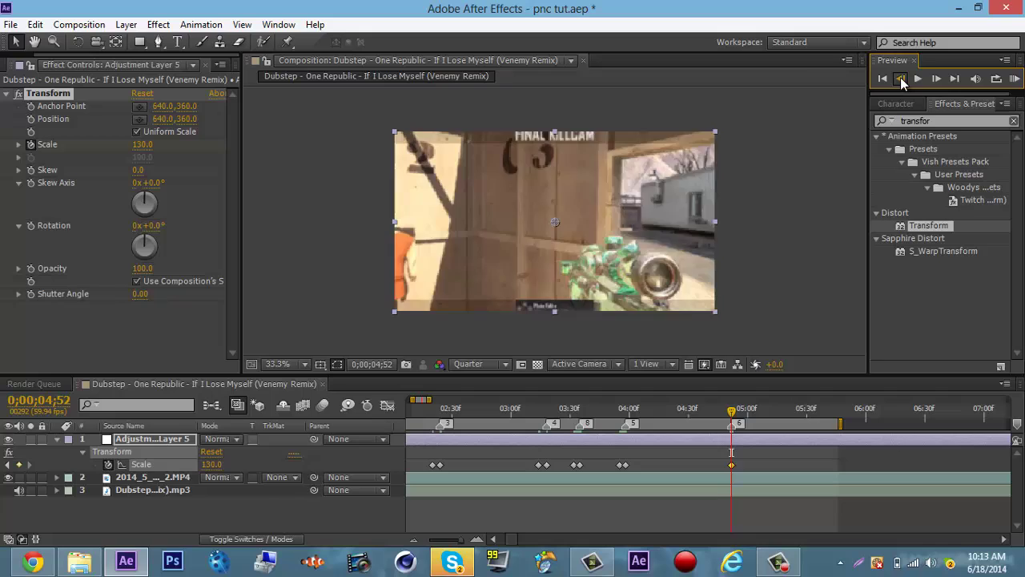
left_click(902, 78)
left_click(902, 79)
left_click(901, 79)
left_click(901, 79)
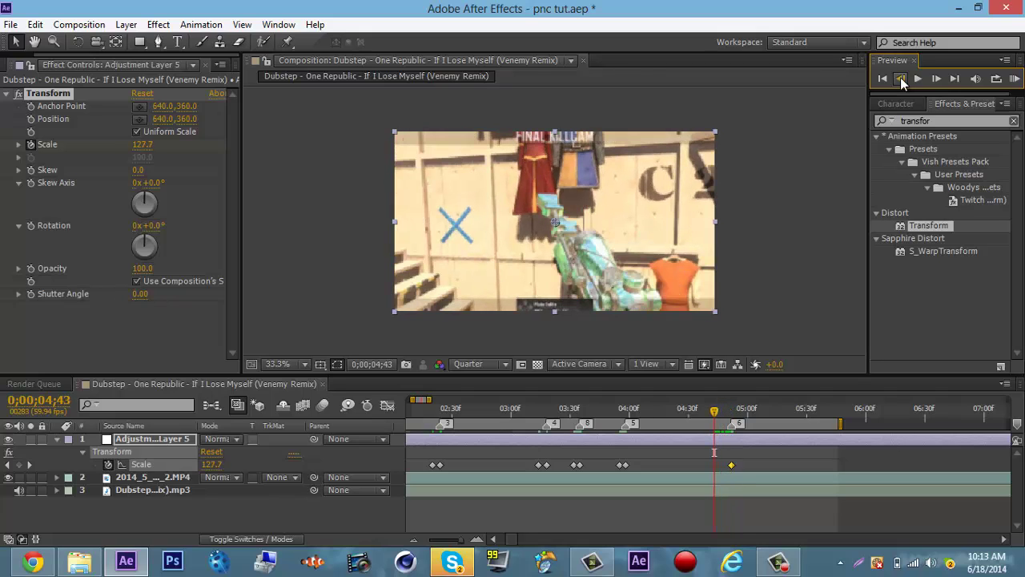
left_click(212, 465)
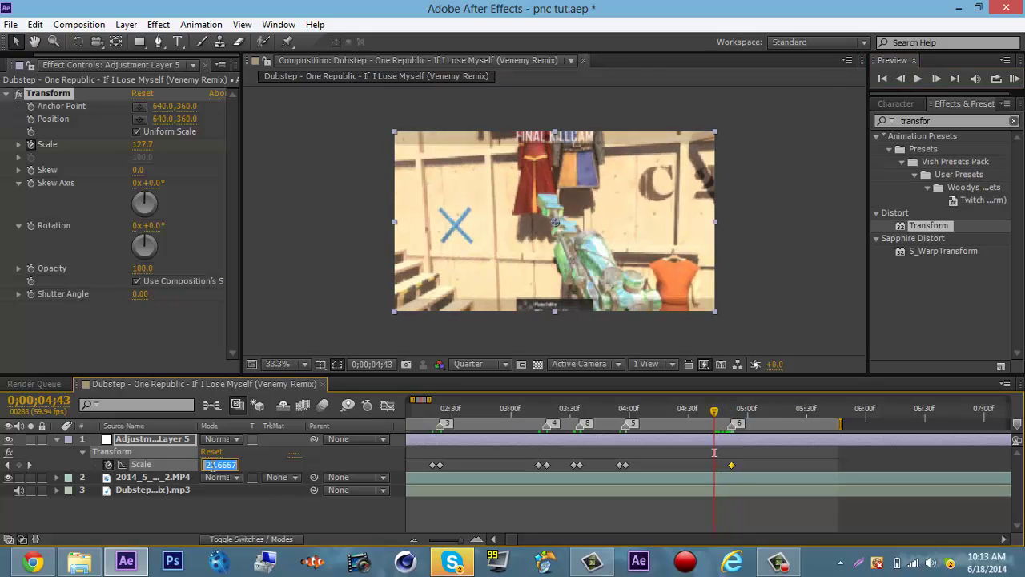
type("103")
key("Return")
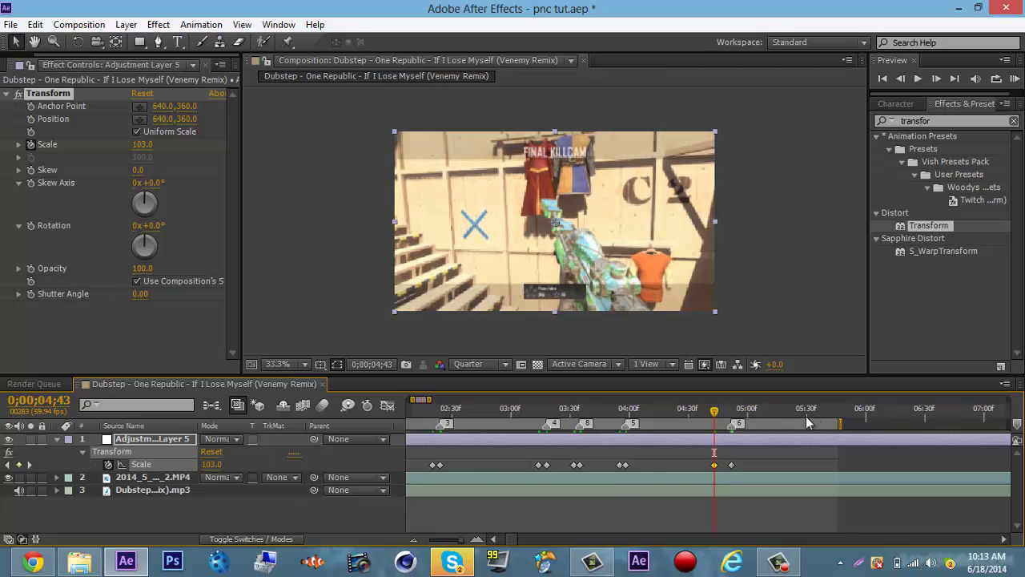
Step: Add a Scale keyframe of 103 at the next marker, 0;00;05;42
left_click(830, 411)
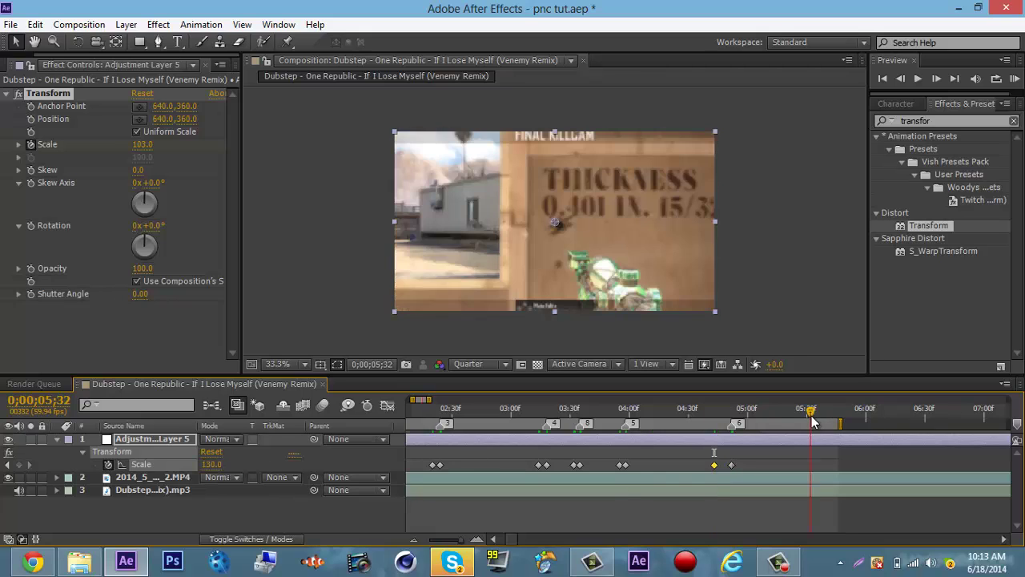
left_click(211, 464)
type("103")
key("Return")
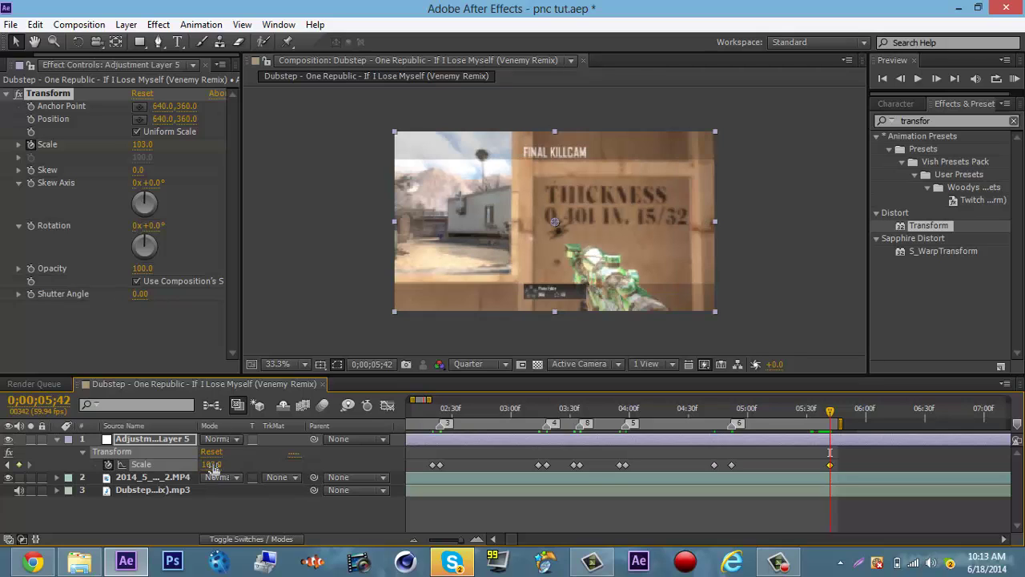
Step: RAM-preview the composition through to 0;00;05;45 to check the Scale pulses
left_click(1014, 79)
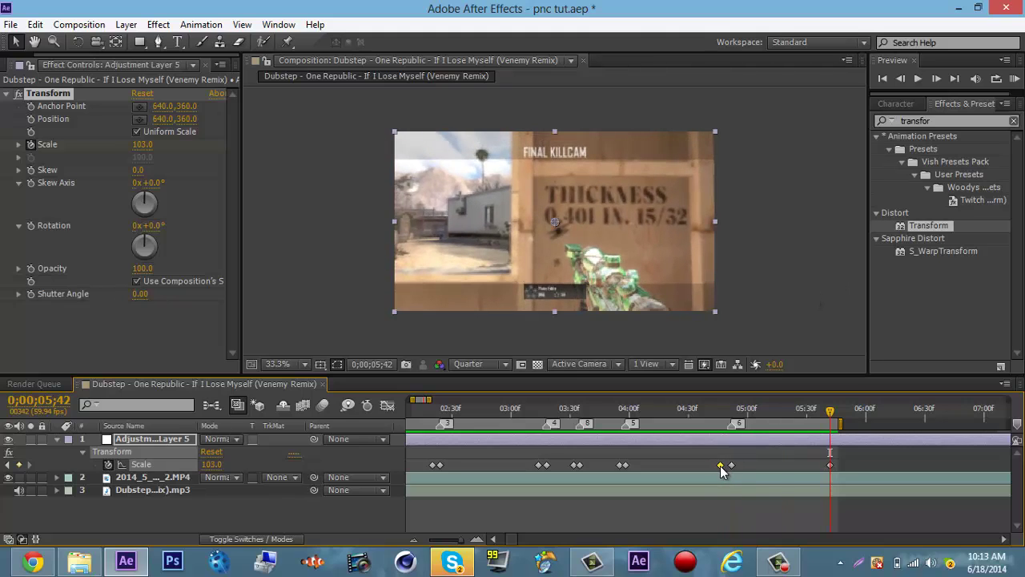
left_click(1014, 78)
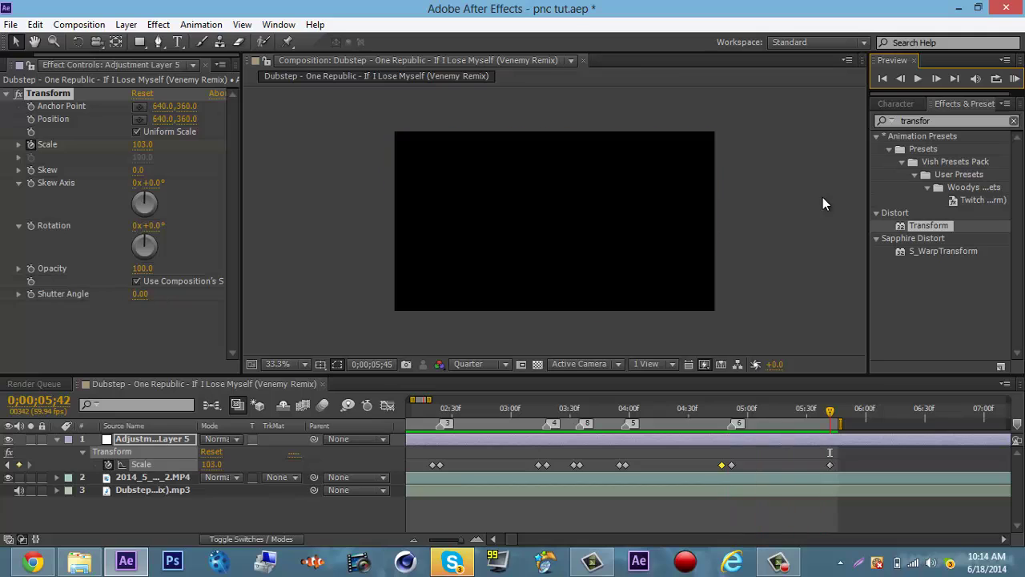
Step: Stop the preview and apply Easy Ease to all Scale keyframes in the Graph Editor
left_click(661, 241)
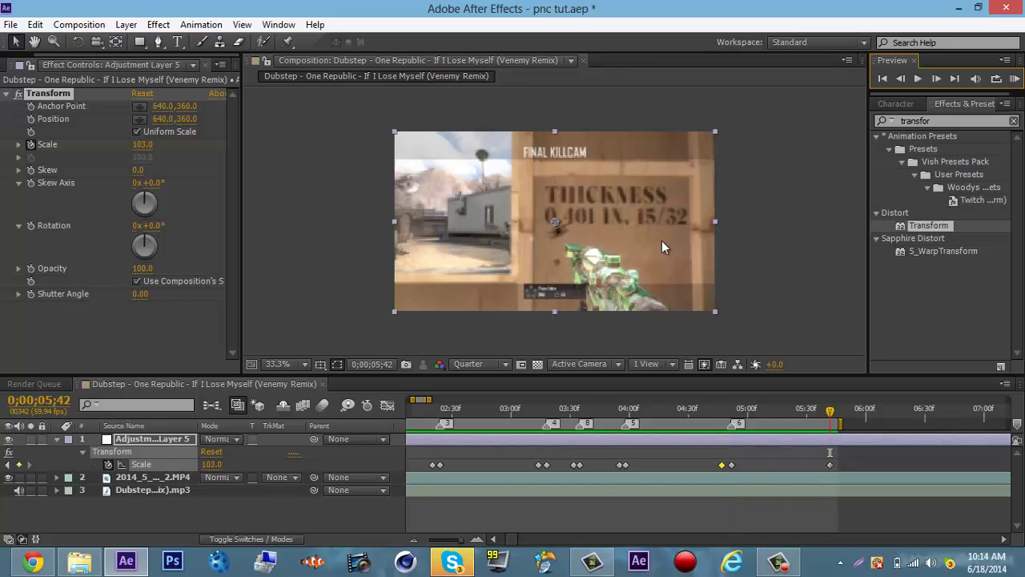
left_click(456, 441)
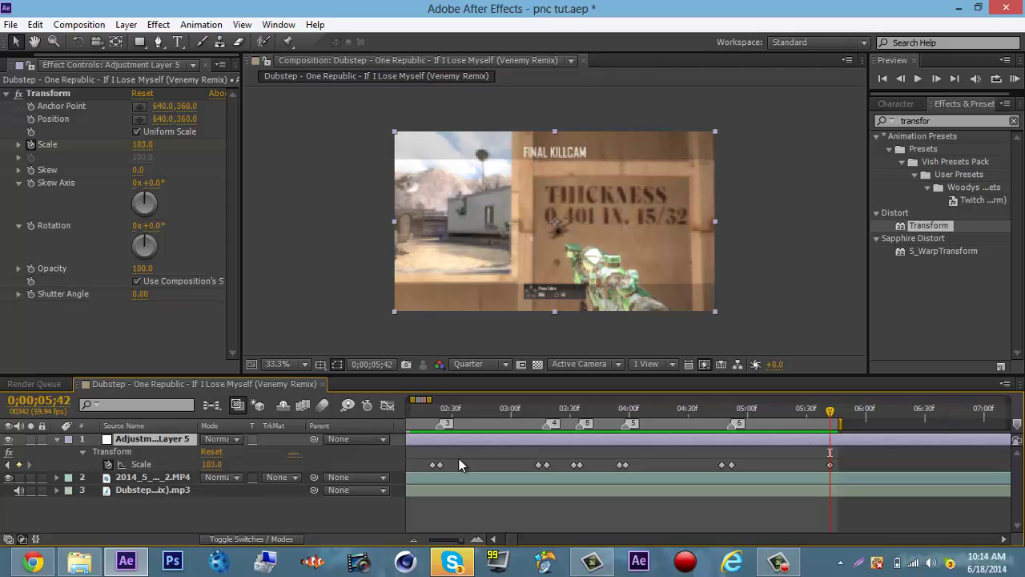
left_click(387, 405)
left_click(143, 467)
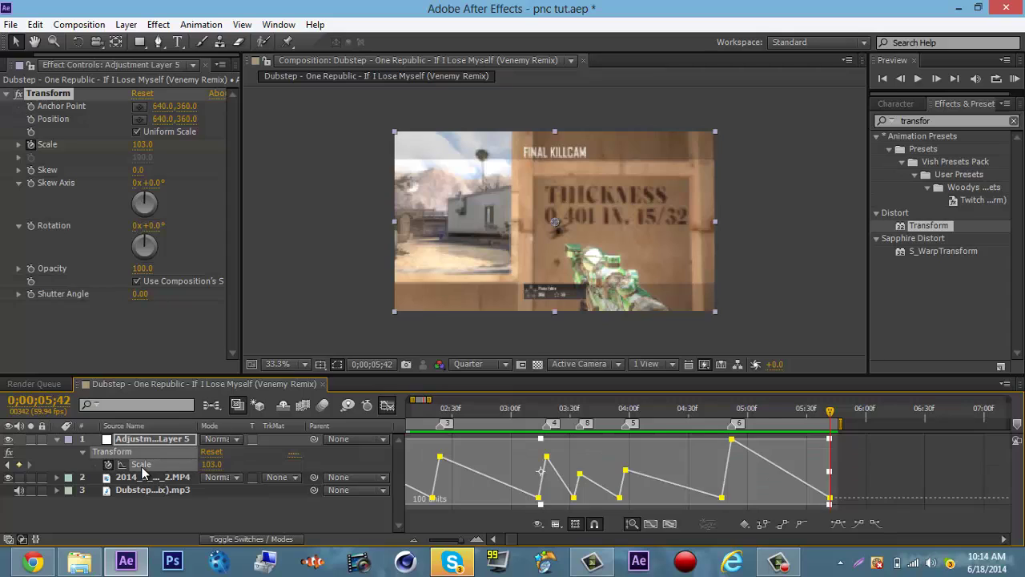
left_click(843, 525)
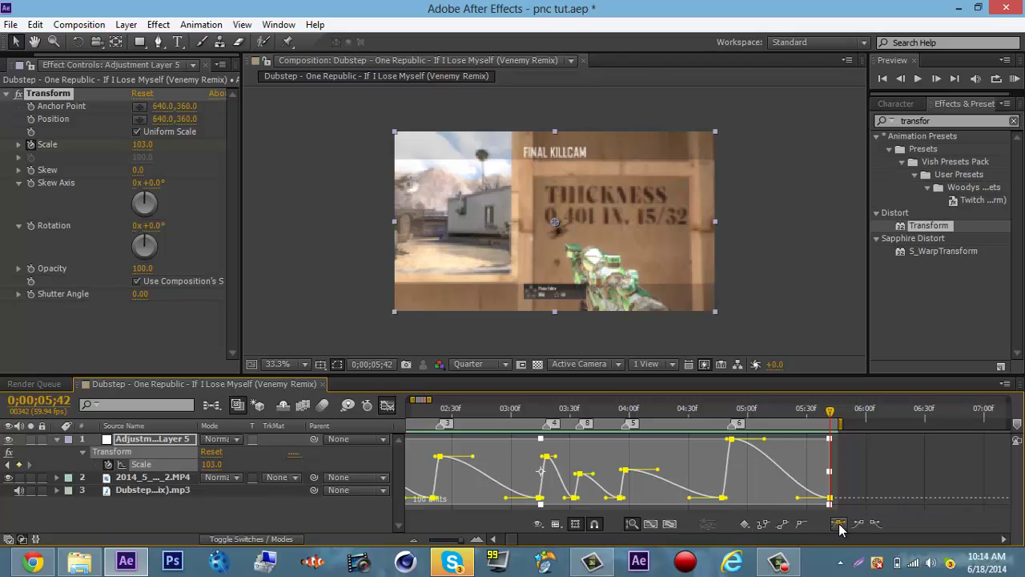
left_click(874, 462)
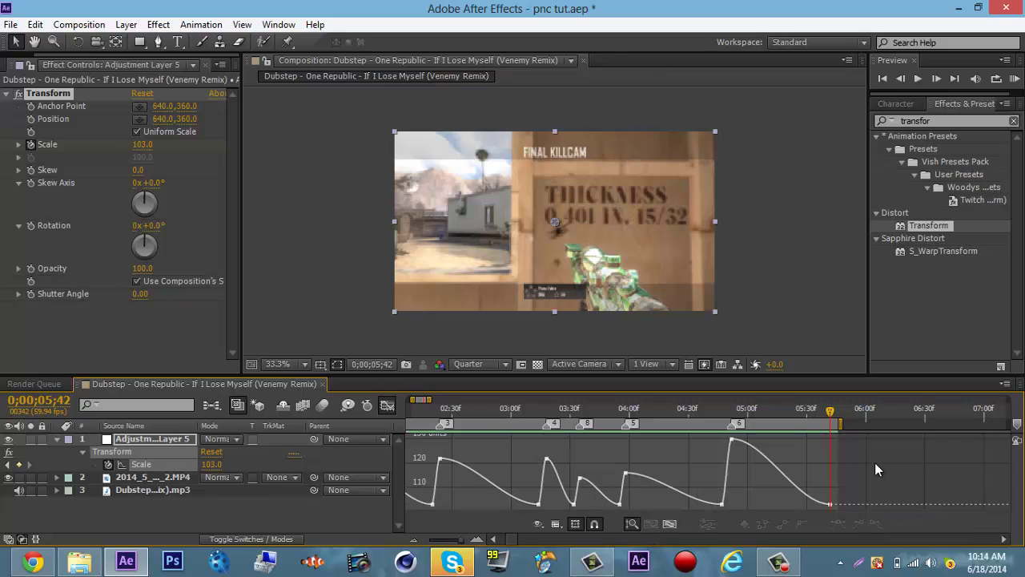
Step: Drag the first peak's right Bezier handle outward to lengthen its falloff
left_click_drag(516, 541, 504, 545)
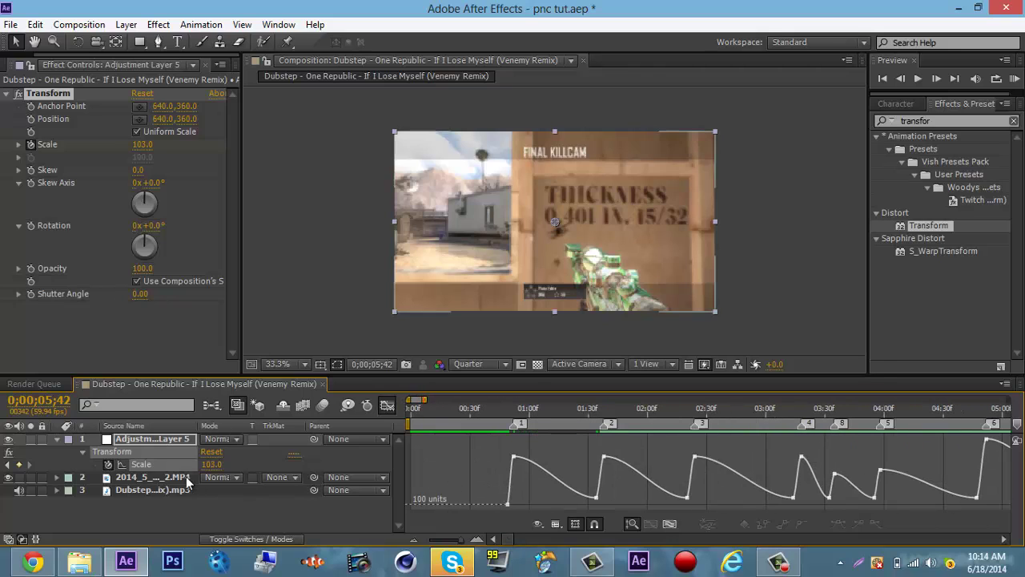
left_click(140, 468)
left_click(479, 457)
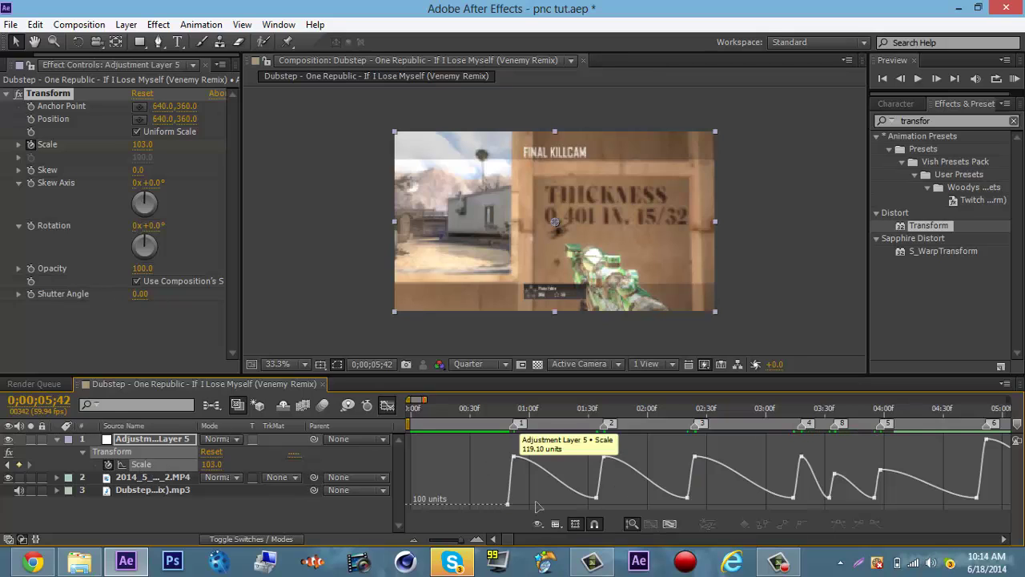
left_click(513, 457)
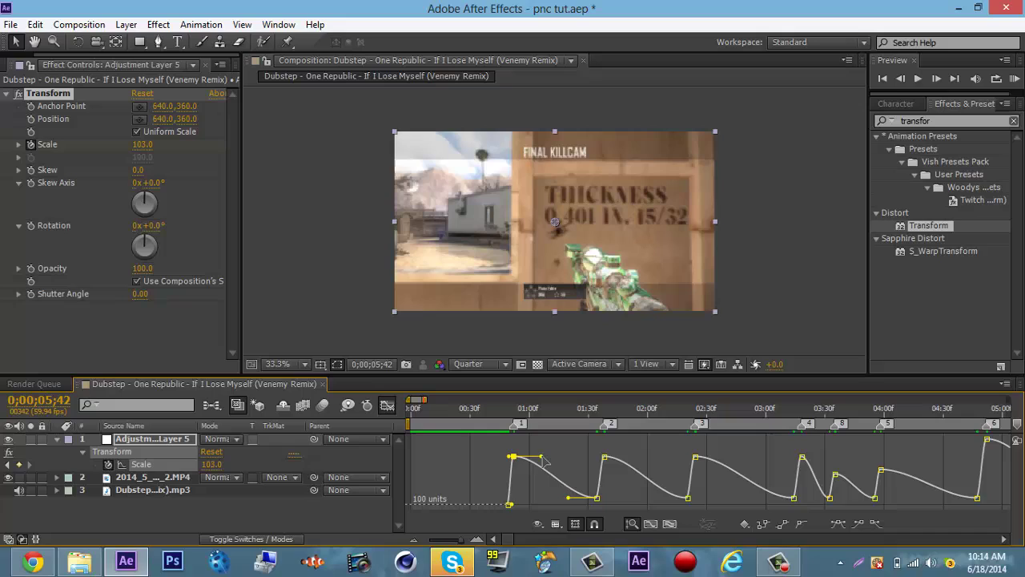
left_click_drag(543, 457, 563, 476)
left_click(461, 484)
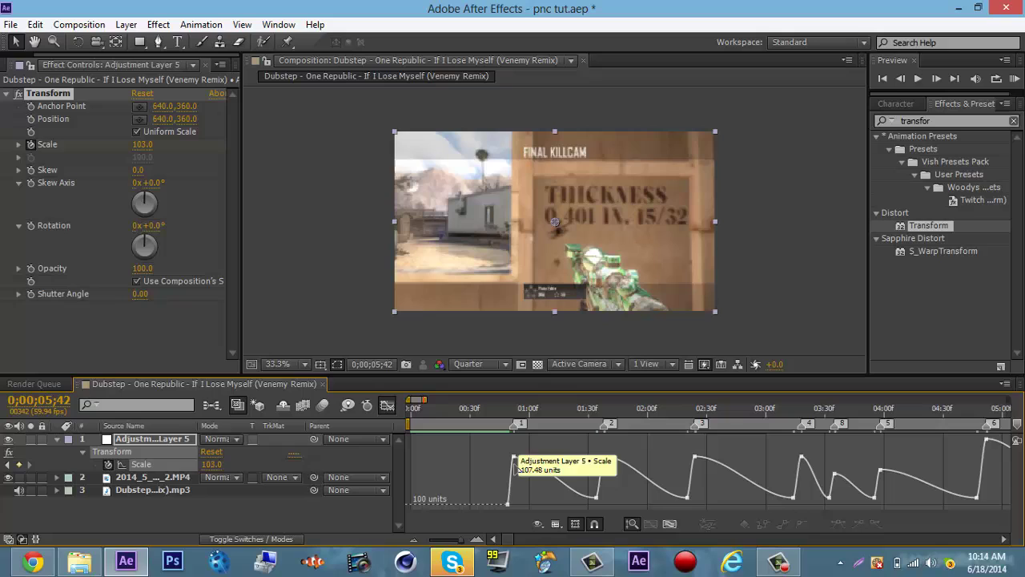
Step: Lengthen the falloffs of the pulses near 2:24 and 3:25 by stretching their handles
left_click(602, 456)
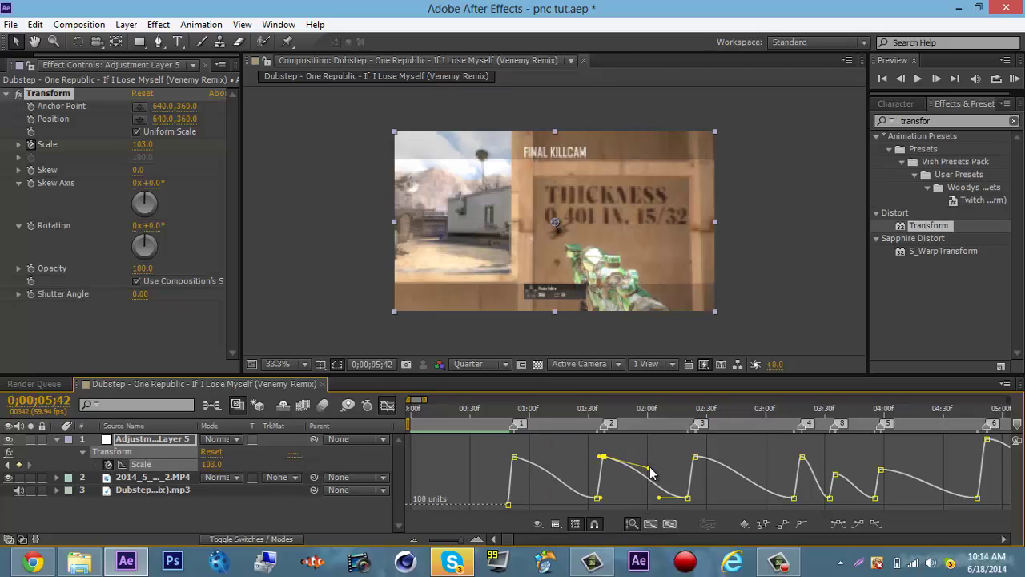
scroll(515, 544, "right", 6)
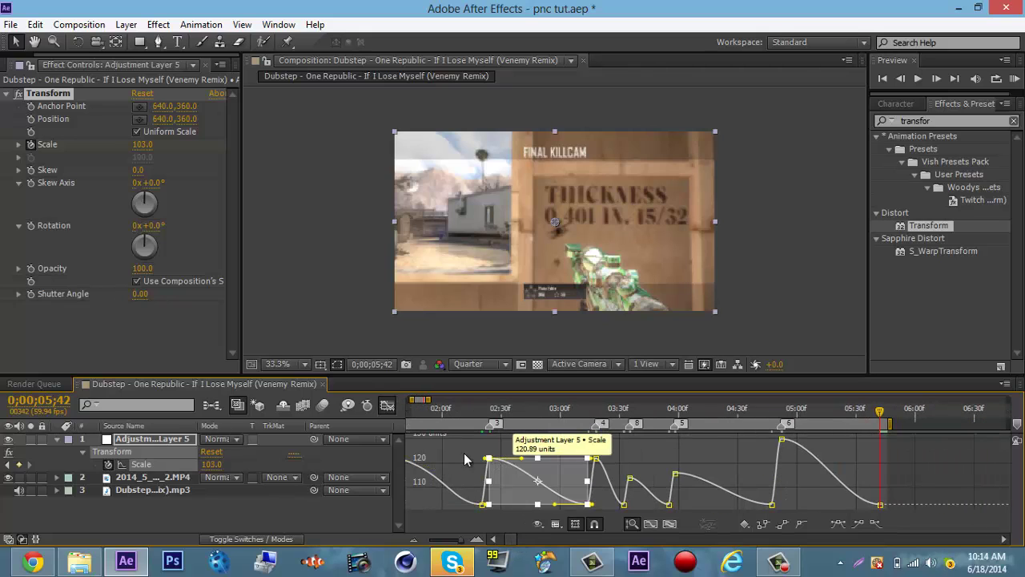
left_click(493, 467)
left_click(493, 467)
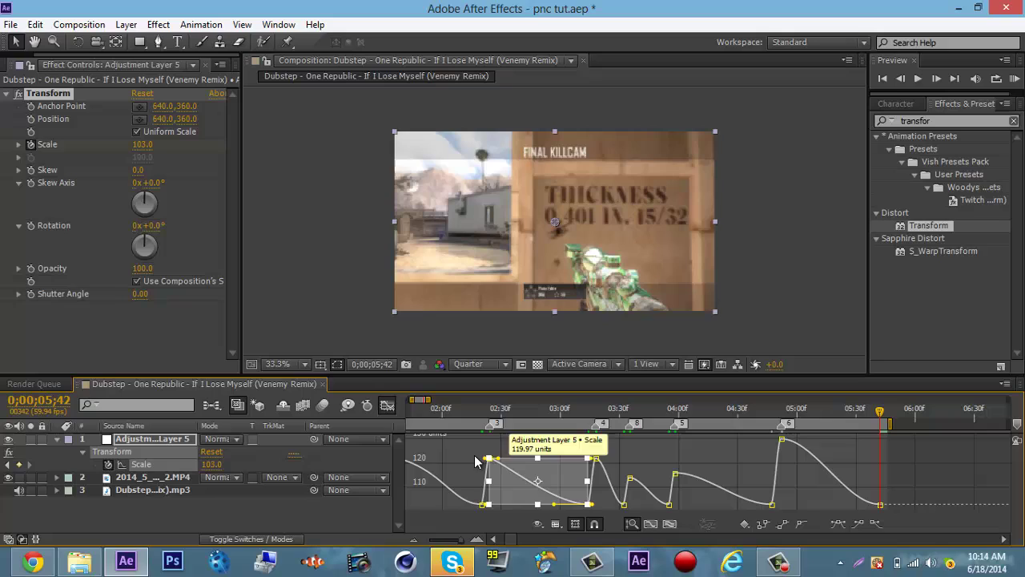
left_click_drag(498, 464, 518, 463)
left_click(613, 470)
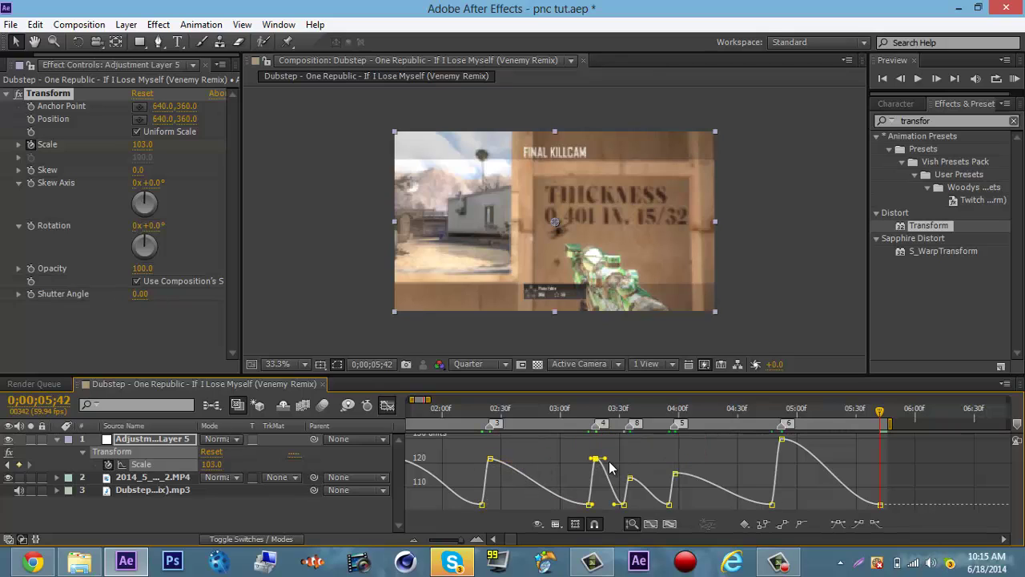
left_click_drag(605, 460, 619, 468)
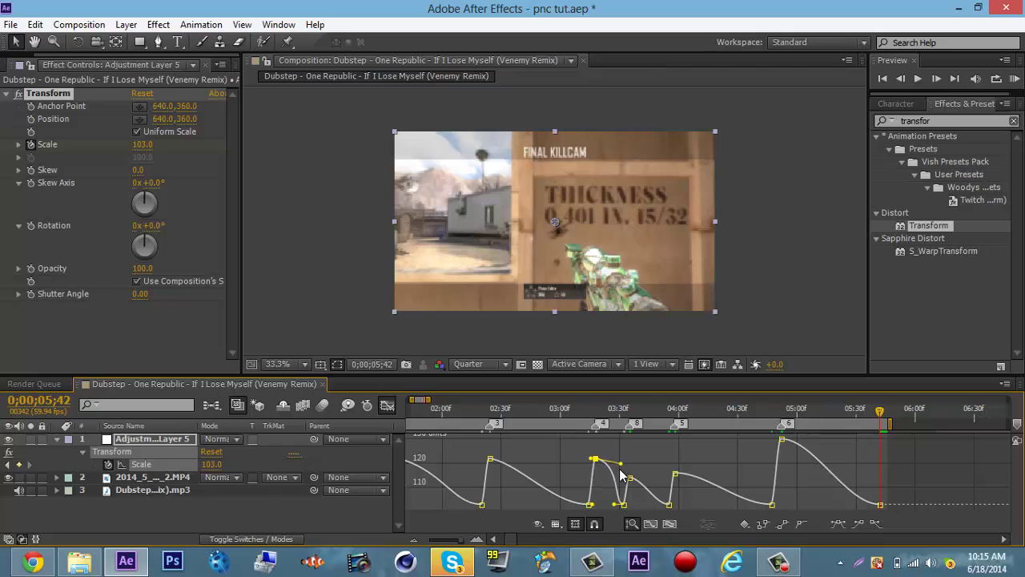
Step: Stretch the handles on the next peak and the tall final peak near 5:00
left_click(629, 479)
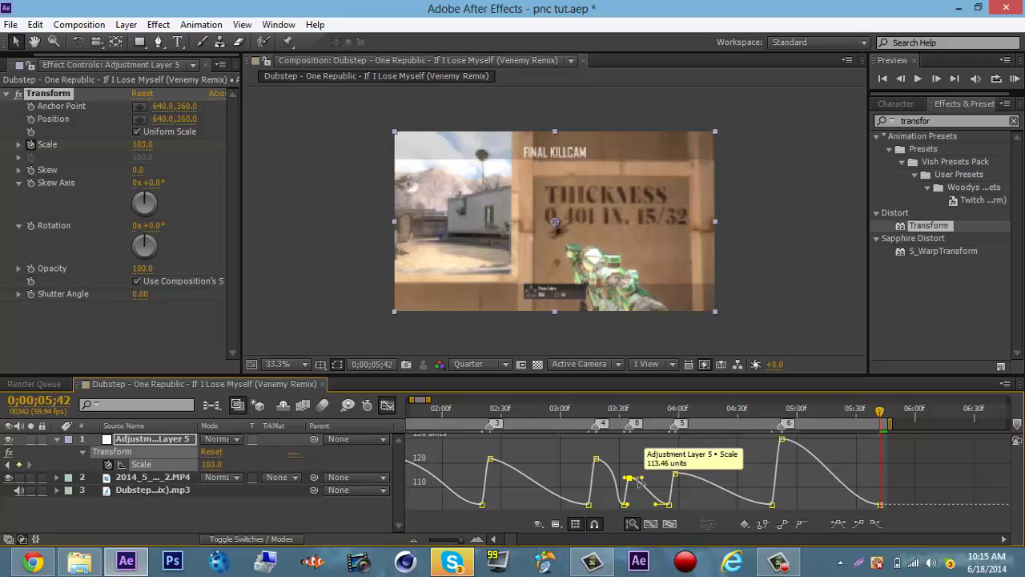
left_click_drag(647, 479, 724, 476)
left_click(675, 475)
left_click(781, 439)
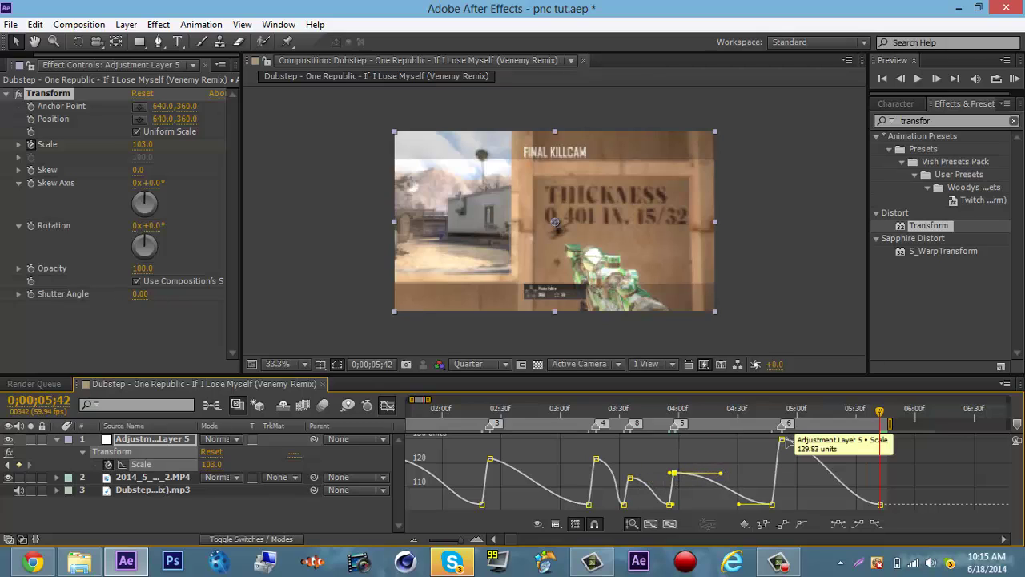
left_click_drag(801, 440, 848, 458)
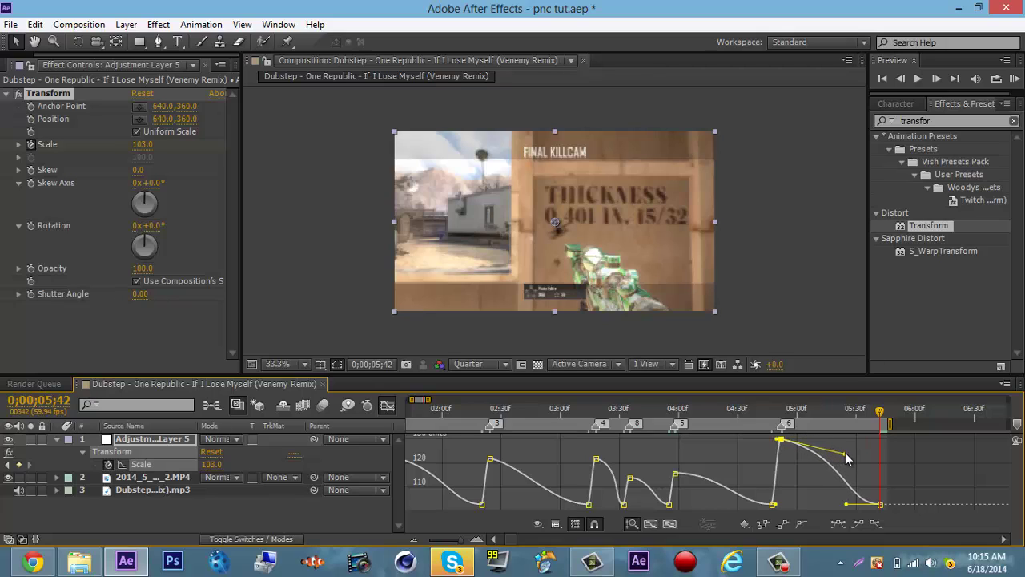
left_click(1015, 80)
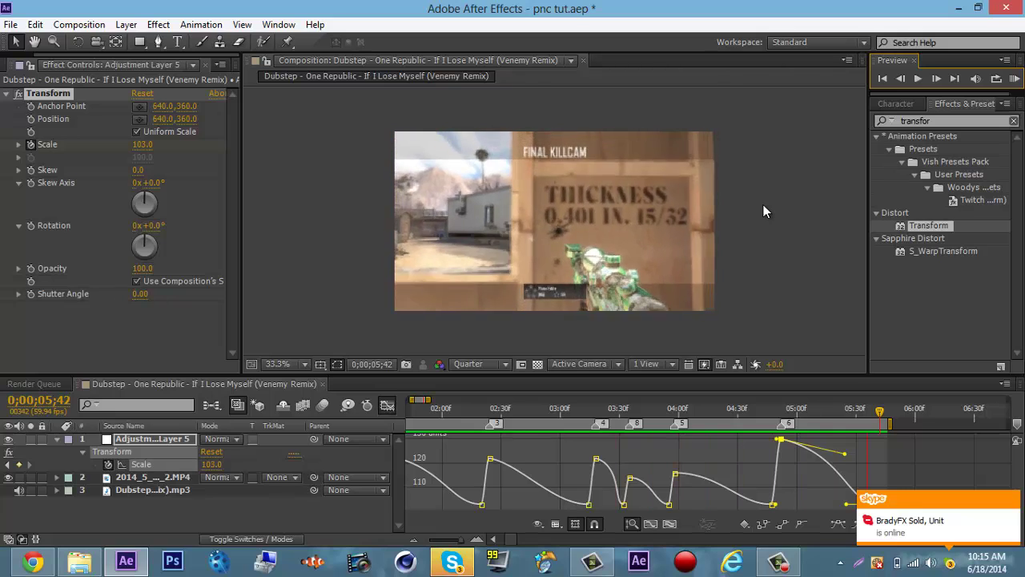
Step: Stop the preview, zoom the timeline out to 0–20 seconds, and return to layer bars
key("space")
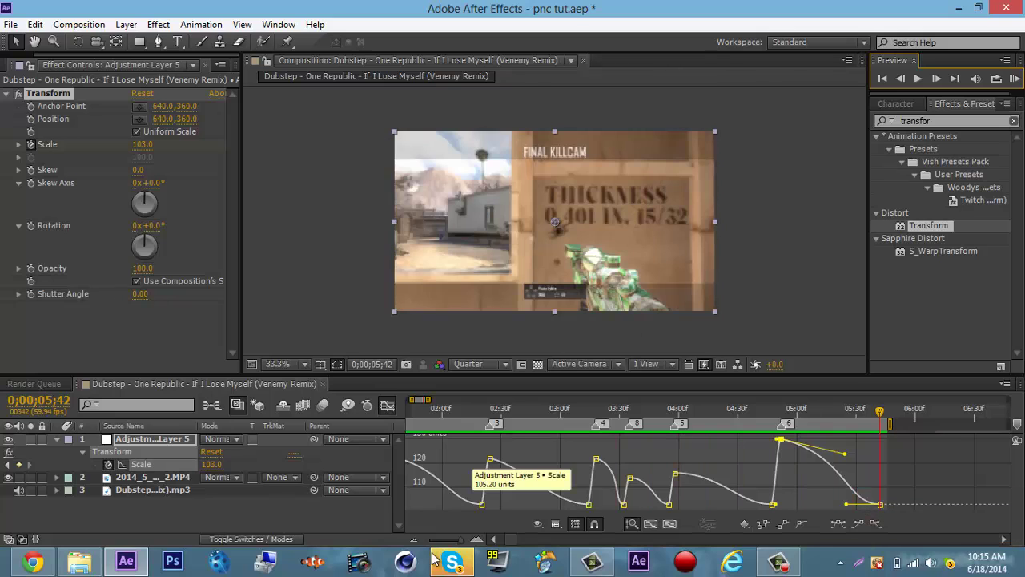
left_click_drag(459, 541, 448, 541)
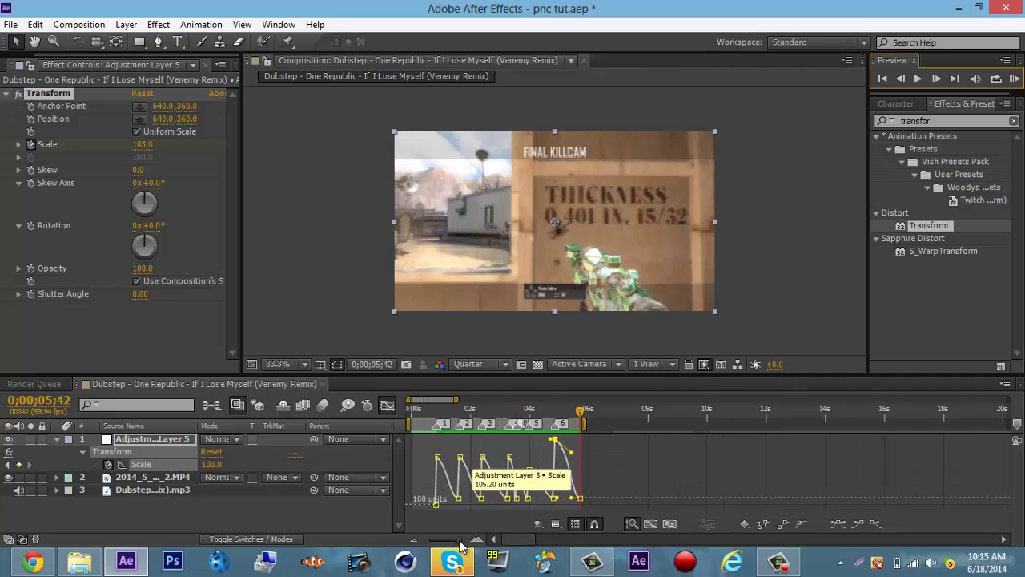
left_click(388, 405)
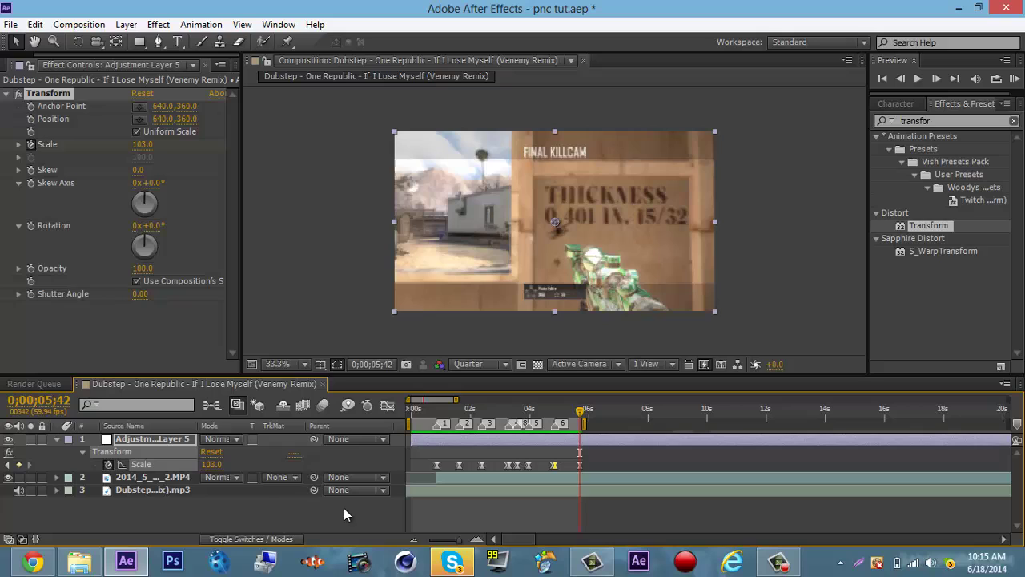
left_click(778, 561)
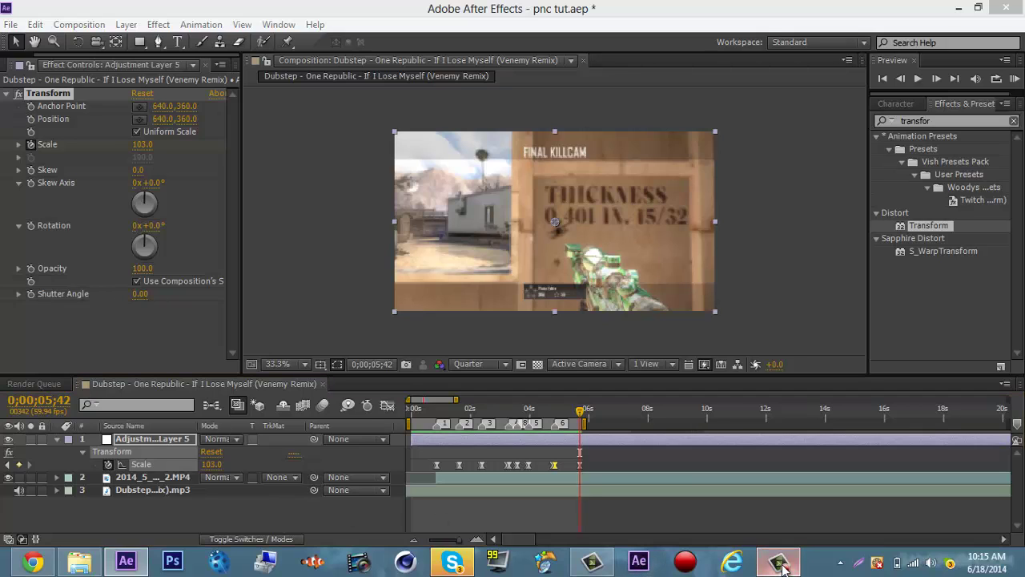